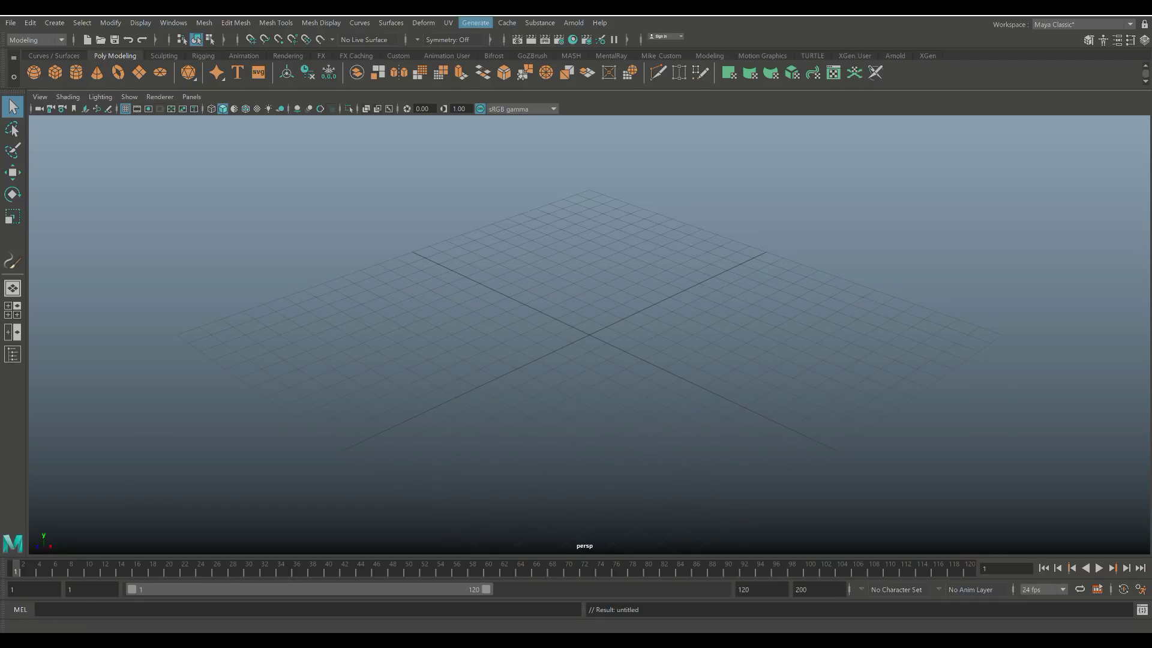
Open the Paint Effects brush library and browse the CityMesh example brushes
click(475, 22)
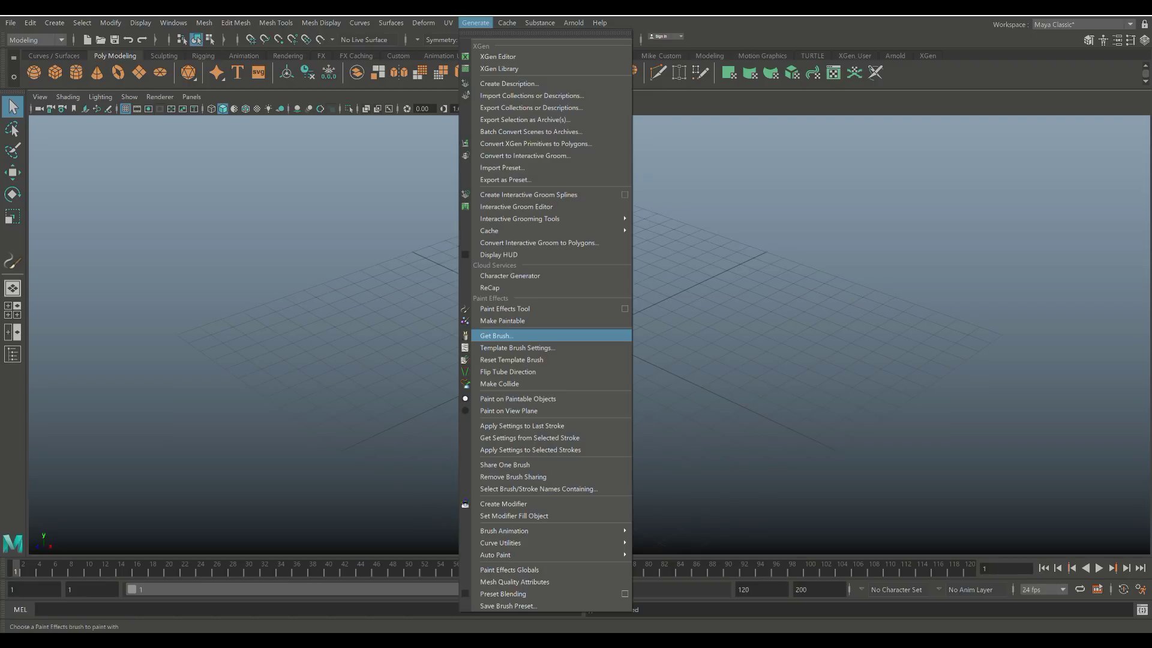
click(495, 335)
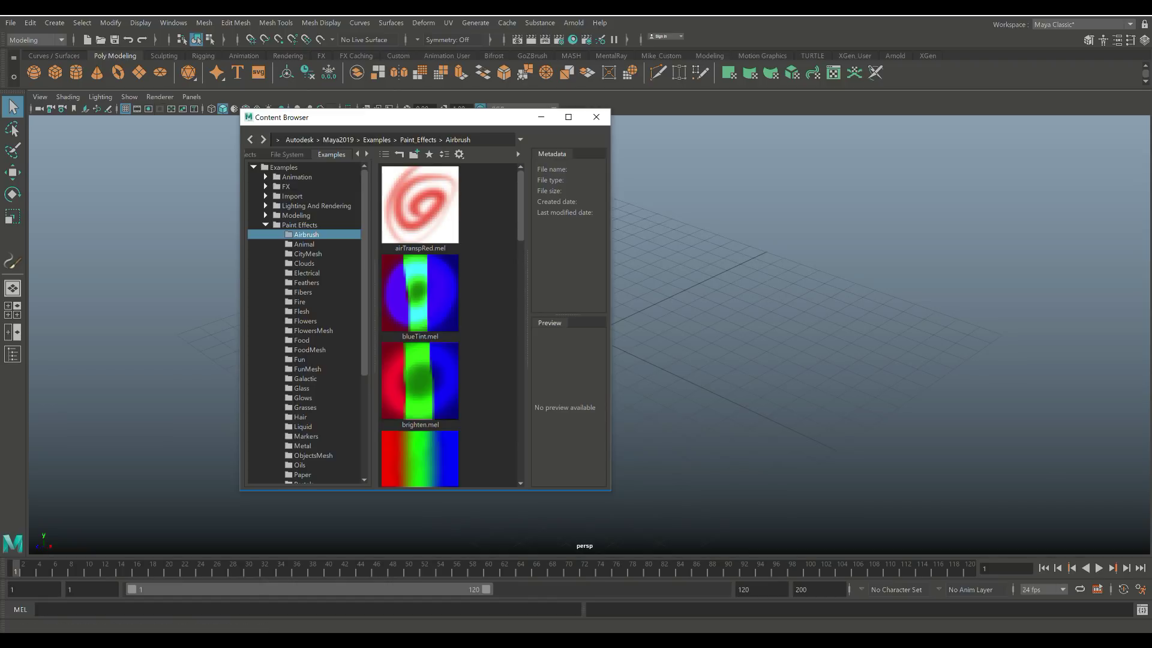
drag(480, 119, 429, 151)
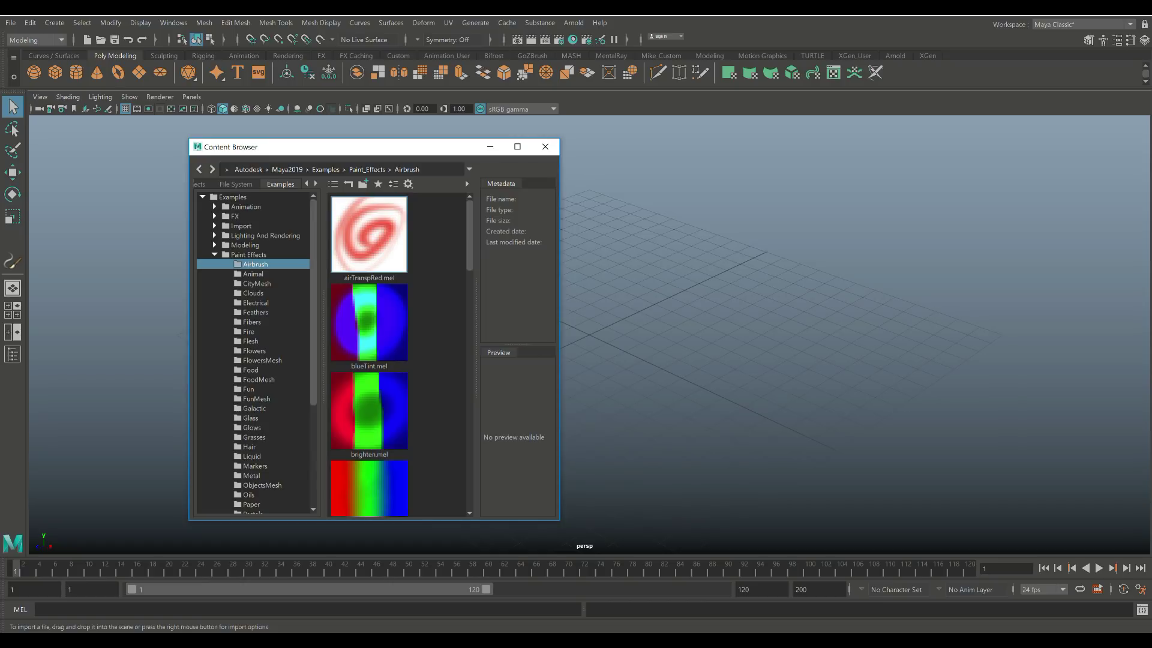
click(256, 283)
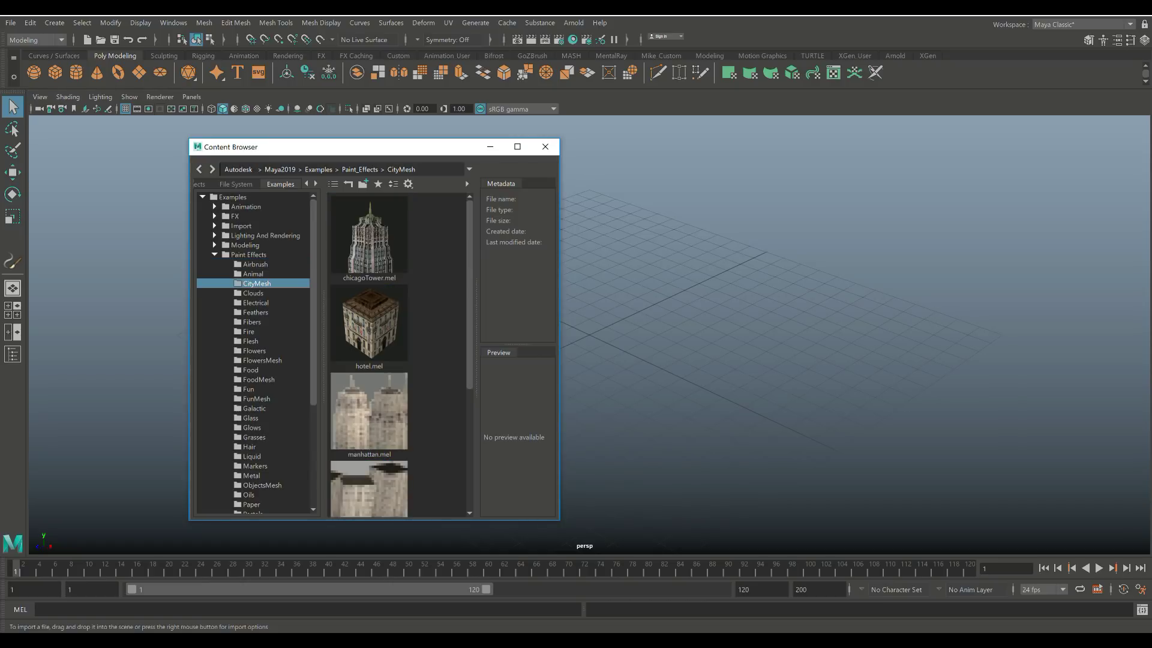
scroll(399, 354, down, 4)
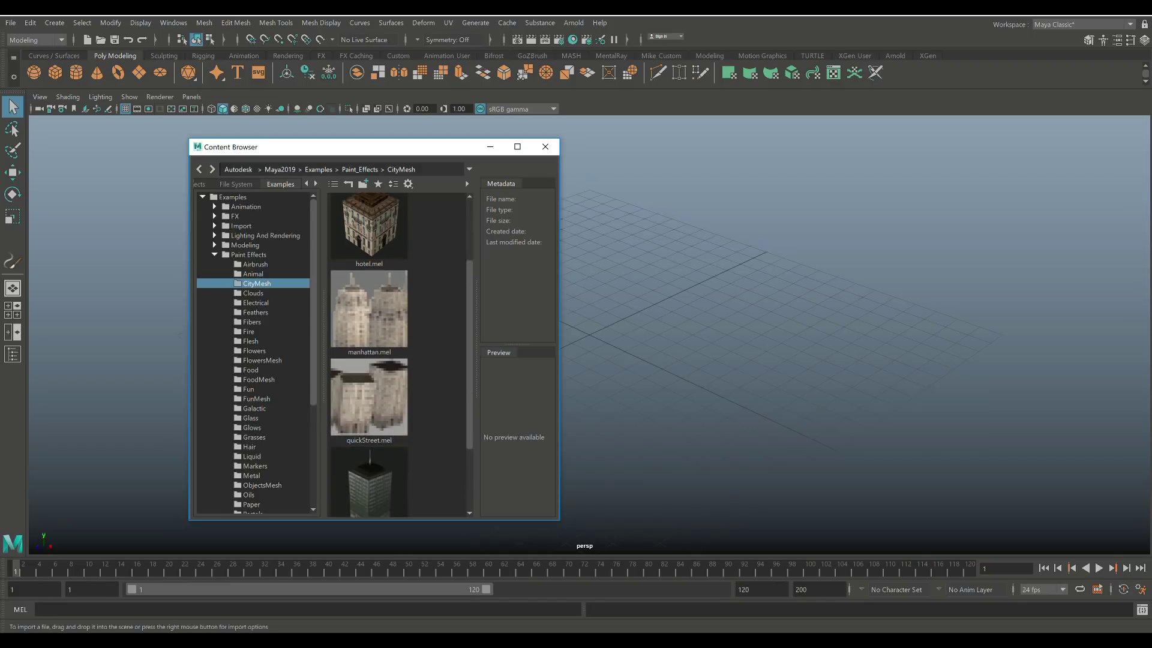
scroll(399, 355, up, 4)
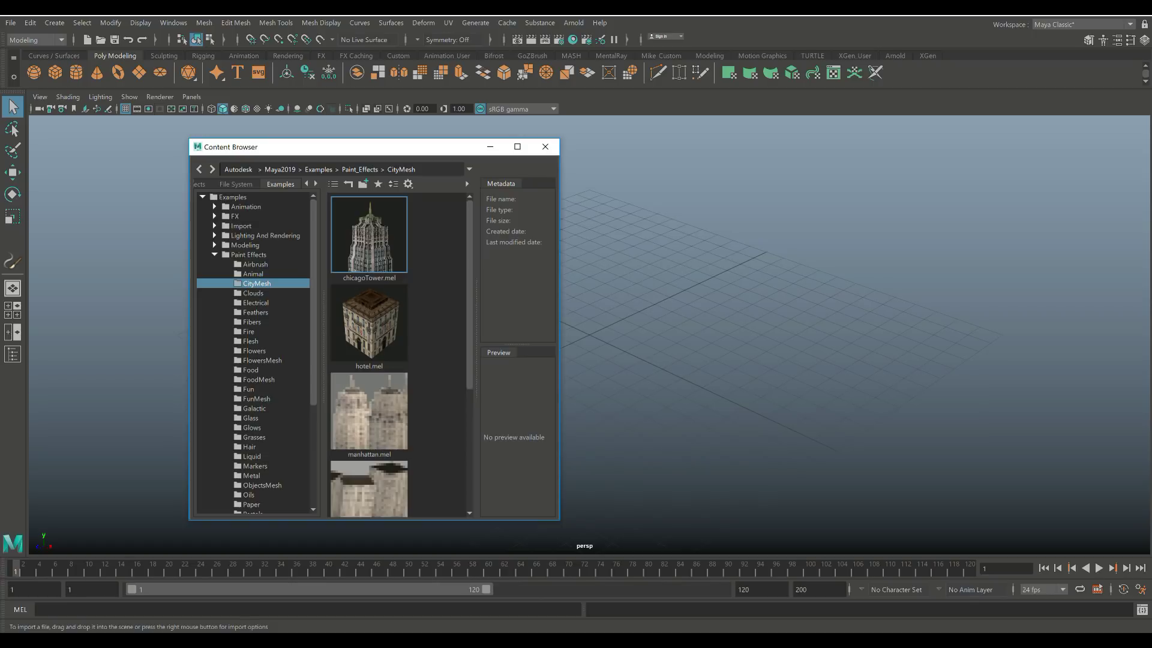
Paint groups of towers on the grid with the chicagoTower.mel brush, using single placements and longer strokes
click(369, 234)
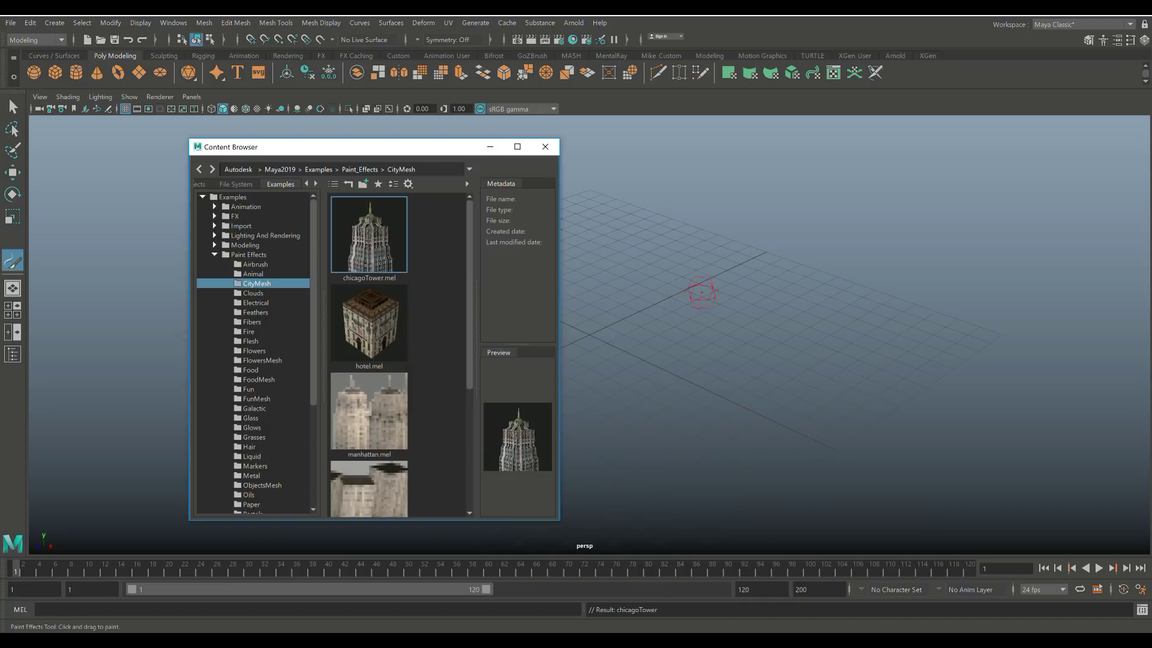
click(705, 306)
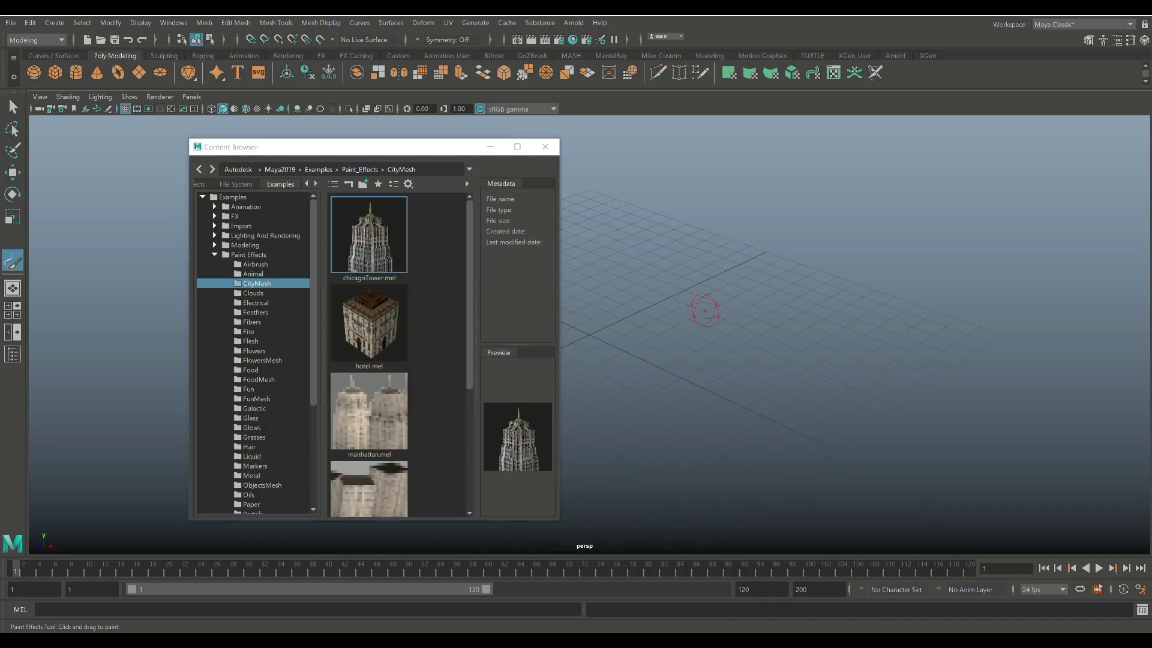
mouse_move(705, 310)
mouse_down()
mouse_move(723, 314)
mouse_move(705, 309)
mouse_up()
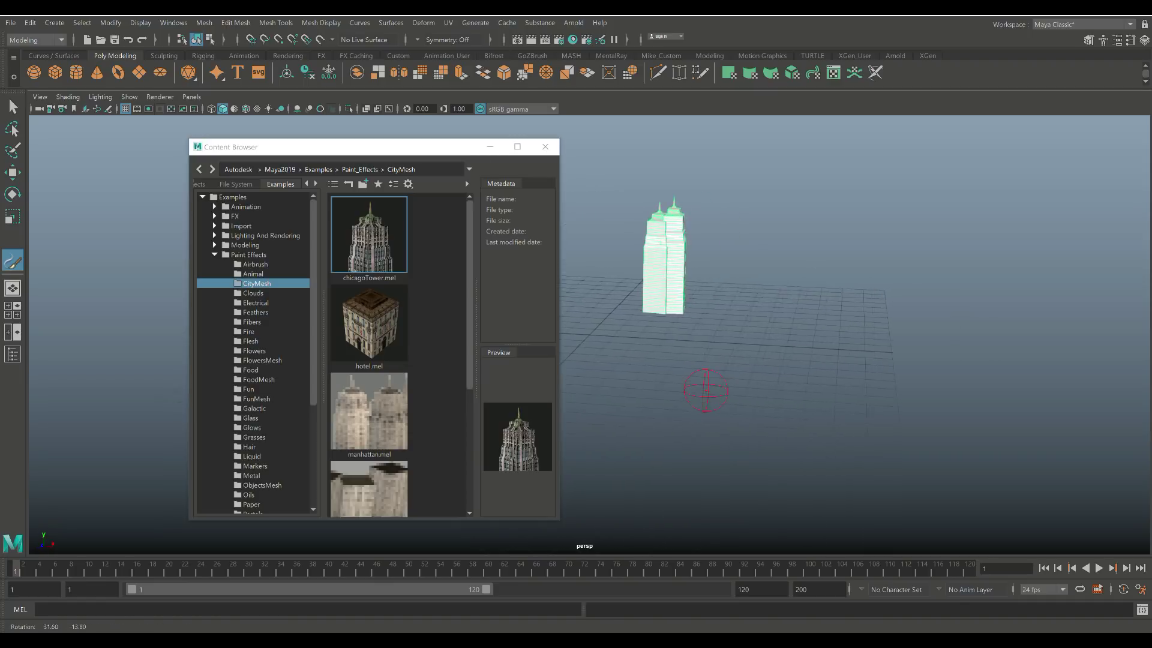
drag(728, 364, 729, 365)
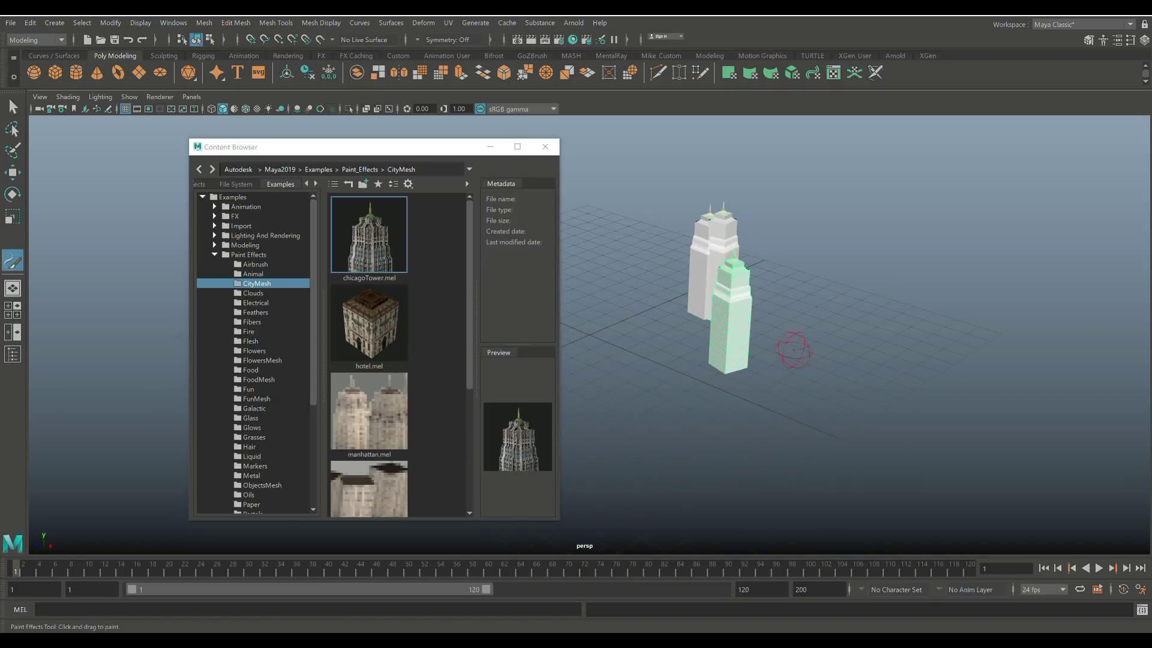
mouse_move(793, 349)
mouse_down()
mouse_move(776, 391)
mouse_move(900, 366)
mouse_move(818, 369)
mouse_up()
mouse_move(712, 402)
alt+mouse_down()
mouse_move(757, 397)
mouse_move(787, 461)
mouse_move(877, 378)
mouse_move(889, 456)
alt+mouse_up()
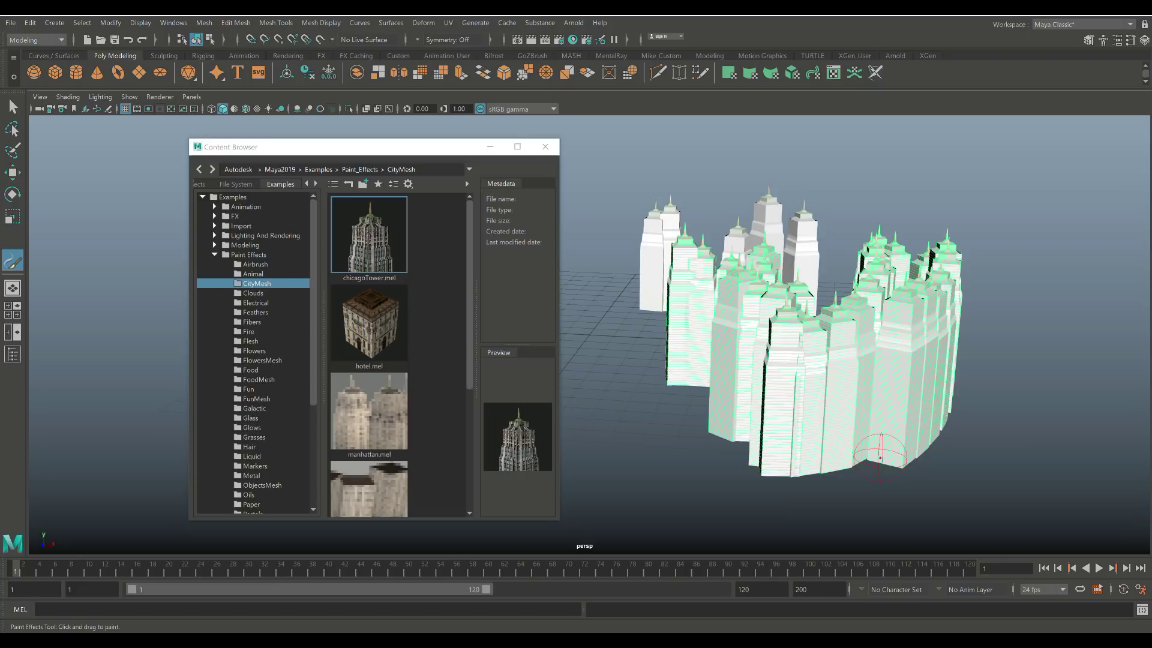
Undo all the chicagoTower strokes to empty the grid
key(ctrl+z)
key(ctrl+z)
key(ctrl+z)
key(ctrl+z)
key(ctrl+z)
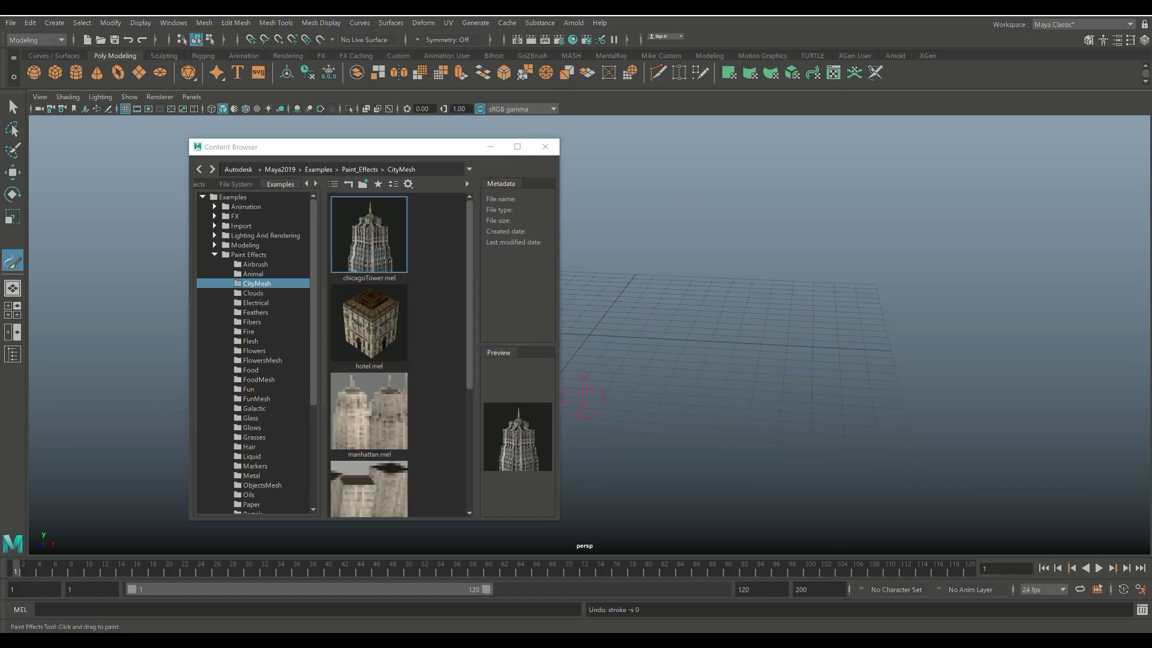
Paint several buildings across the grid with the hotel.mel brush
click(369, 323)
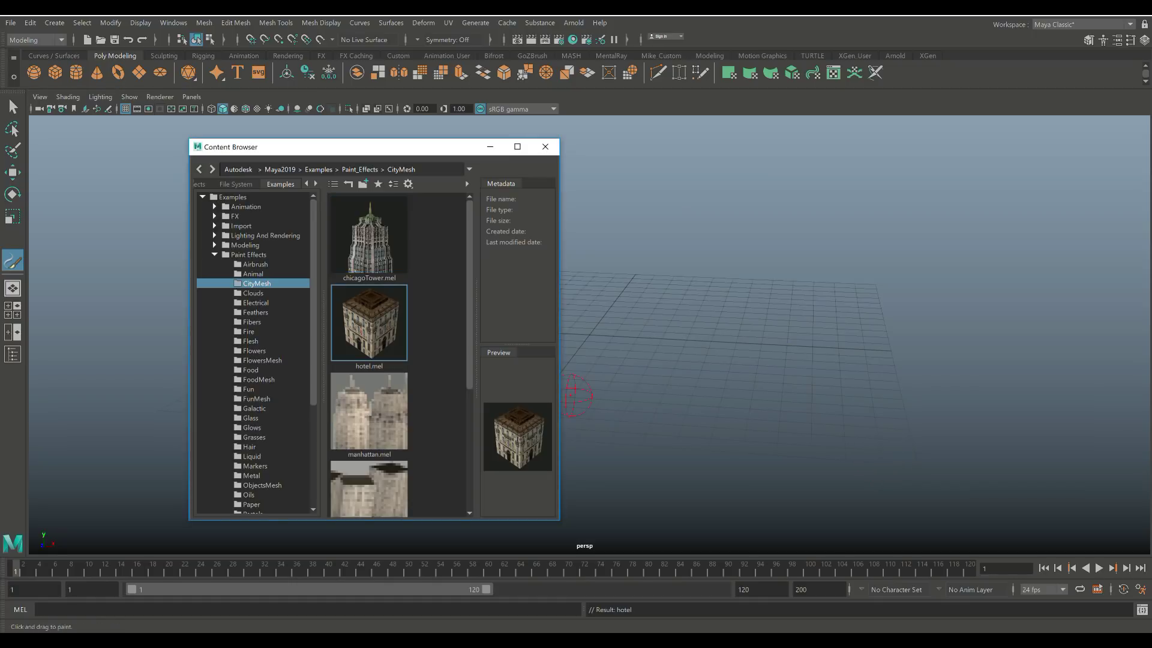
click(739, 369)
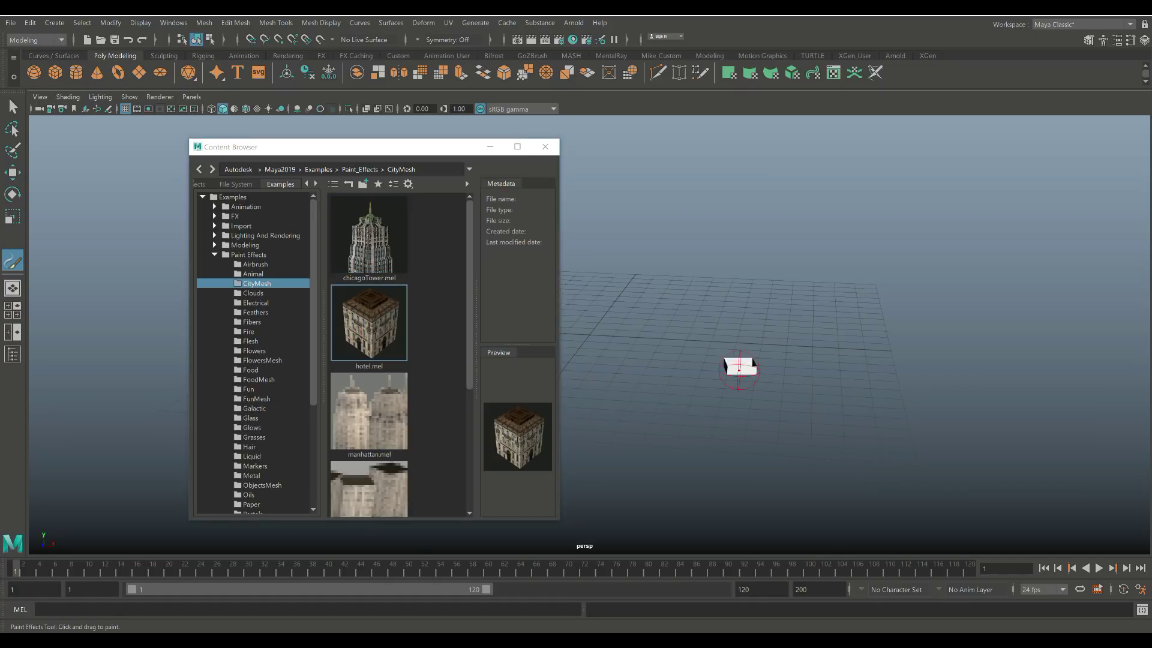
scroll(787, 410, up, 4)
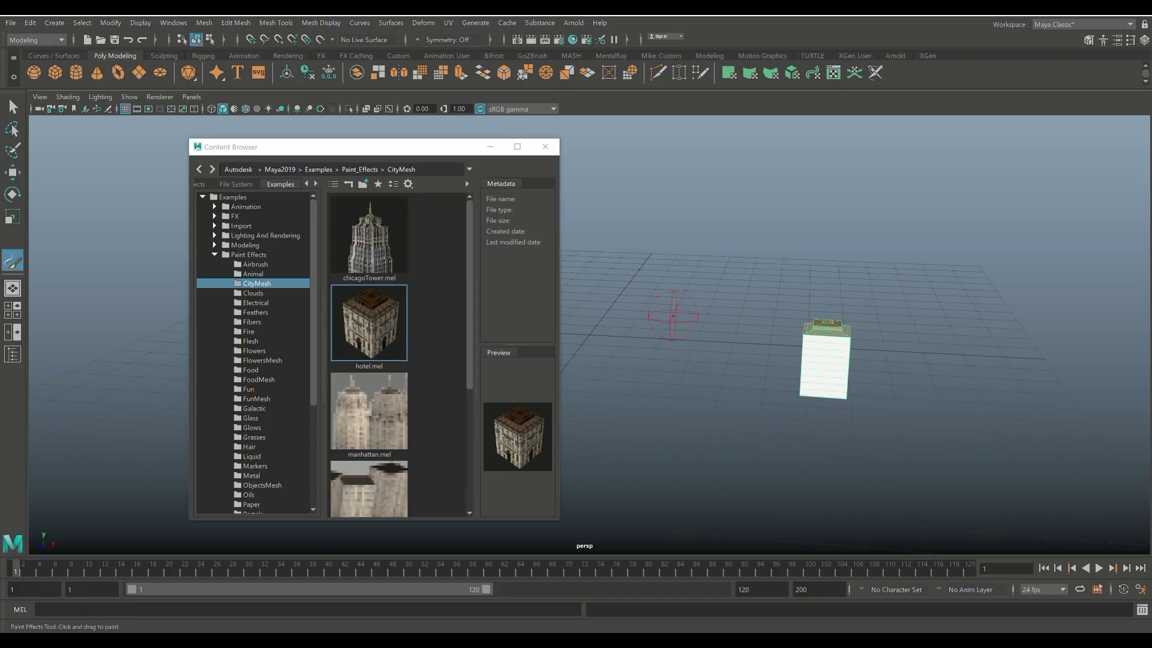
mouse_move(673, 314)
mouse_down()
mouse_move(792, 303)
mouse_move(821, 436)
mouse_move(856, 420)
mouse_move(902, 360)
mouse_move(888, 294)
mouse_up()
Undo all the hotel strokes to clear the scene
key(ctrl+z)
key(ctrl+z)
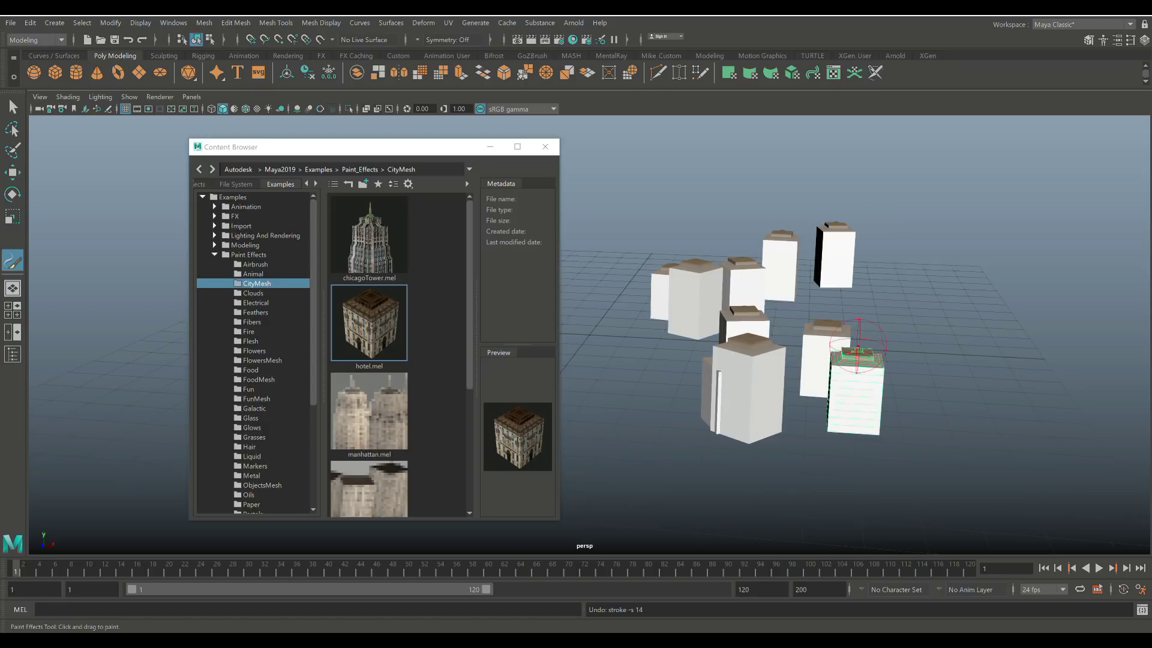
key(ctrl+z)
key(ctrl+z)
key(ctrl+z)
key(ctrl+z)
key(ctrl+z)
key(ctrl+z)
key(ctrl+z)
key(ctrl+z)
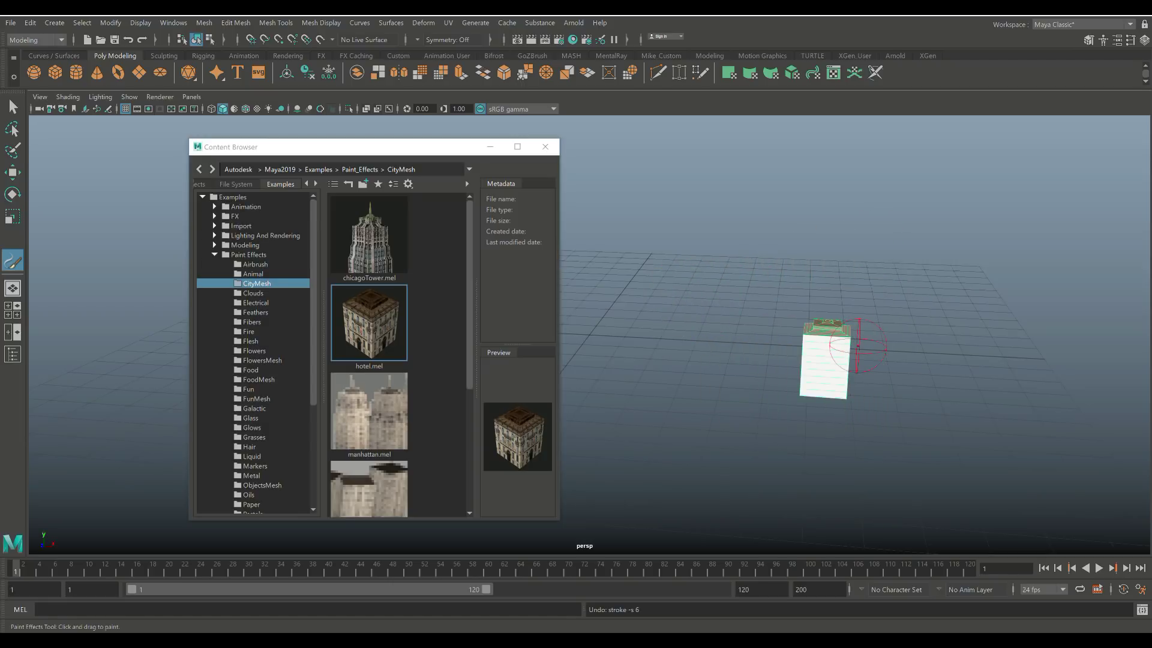
key(ctrl+z)
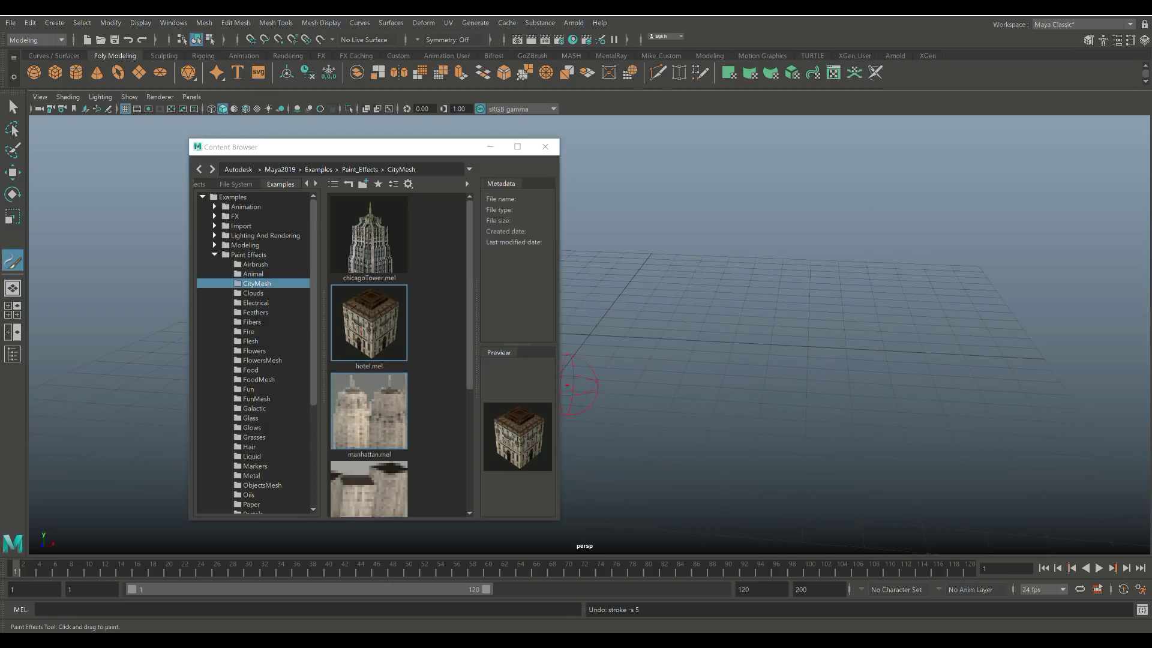
Choose the manhattan.mel brush, shrink its oversized brush radius to fit the grid, and paint a dense cluster of buildings
click(369, 411)
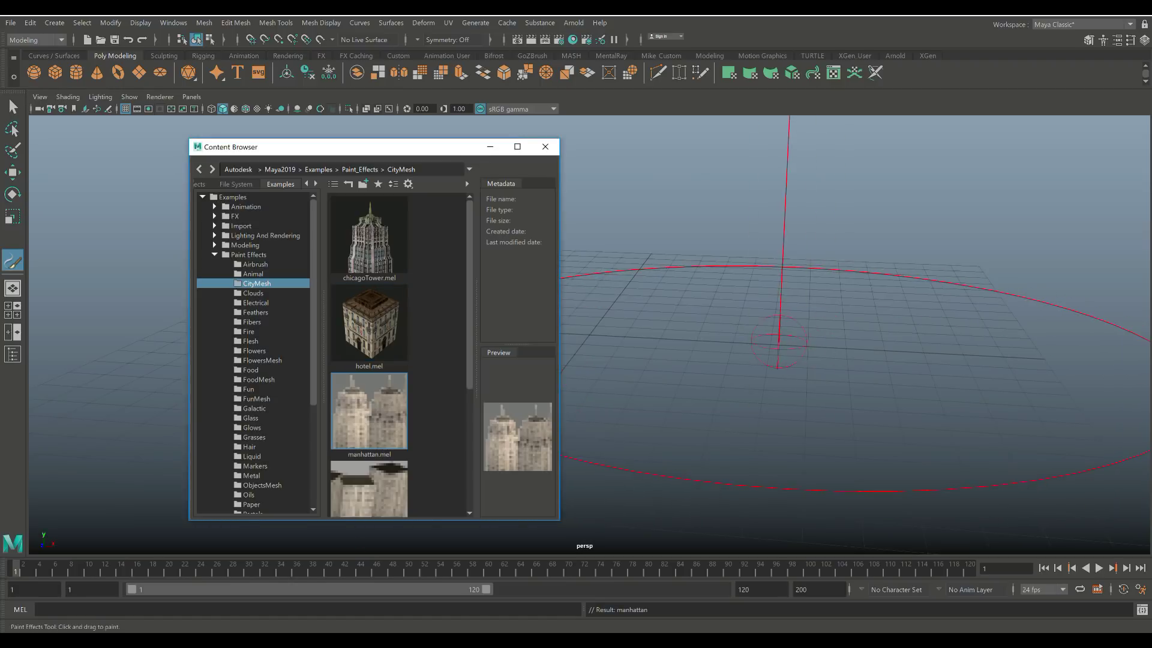
scroll(833, 347, down, 2)
scroll(825, 344, down, 2)
key(b)
mouse_move(809, 343)
mouse_down()
mouse_move(705, 343)
mouse_move(819, 343)
mouse_move(726, 343)
mouse_up()
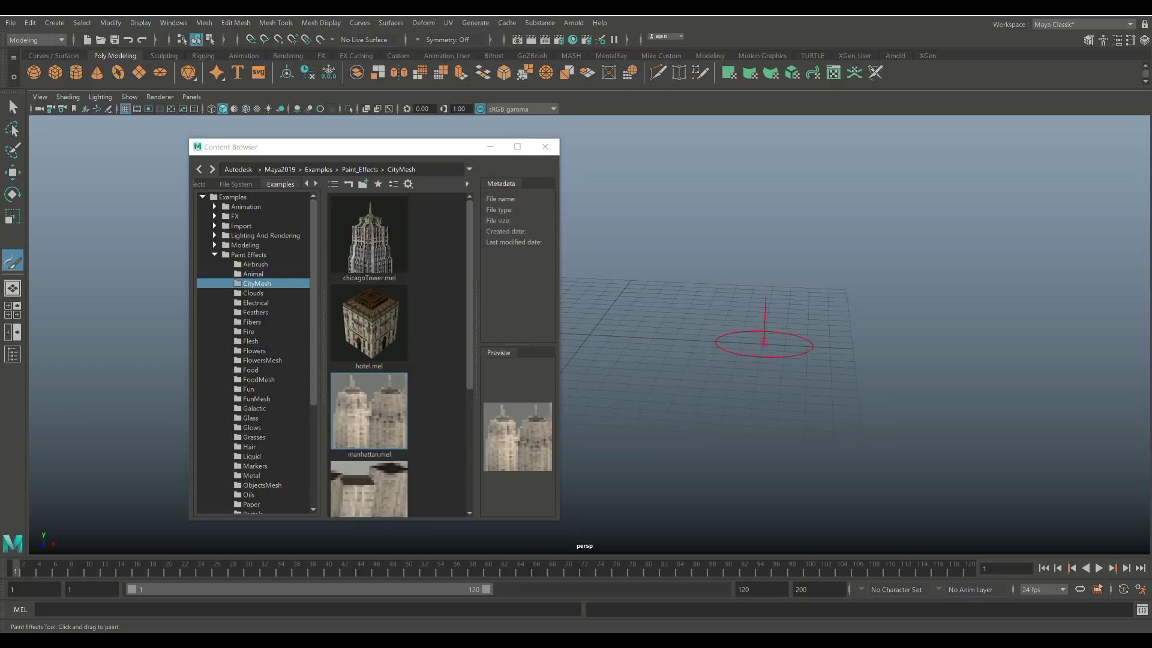
key(b)
mouse_move(767, 333)
mouse_down()
mouse_move(1020, 332)
mouse_move(707, 332)
mouse_up()
key(b)
mouse_move(721, 367)
mouse_down()
mouse_move(780, 367)
mouse_move(733, 368)
mouse_move(735, 377)
mouse_up()
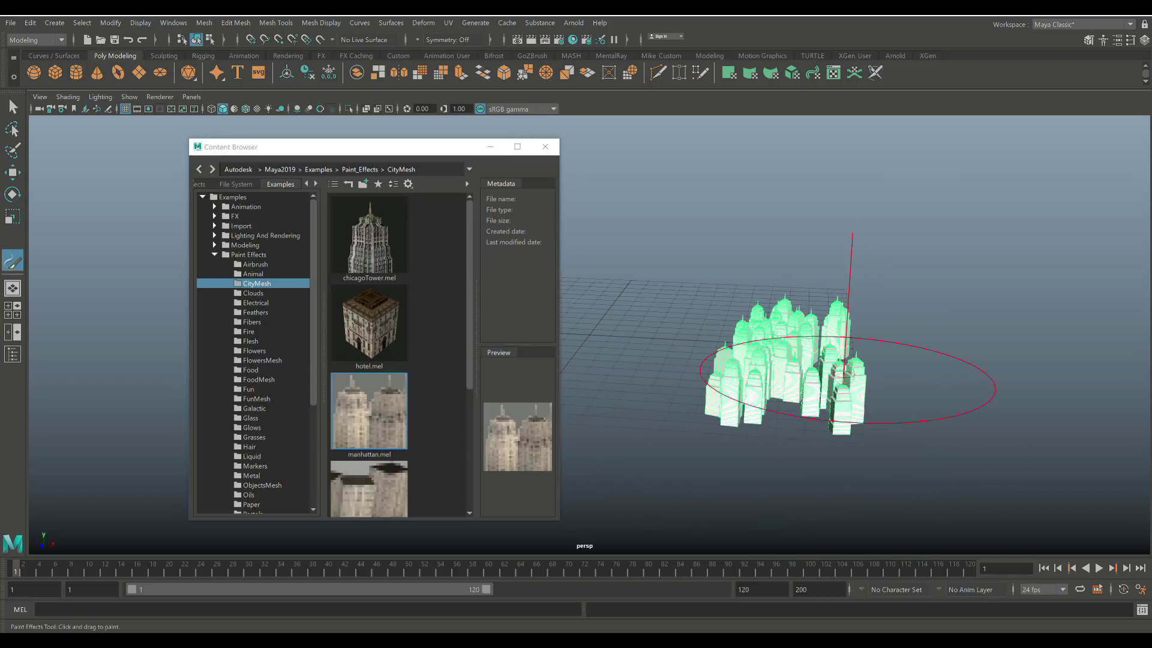
Inspect the manhattan building cluster from another angle and undo its stroke
alt+drag(803, 423, 811, 360)
alt+drag(802, 420, 795, 427)
key(ctrl+z)
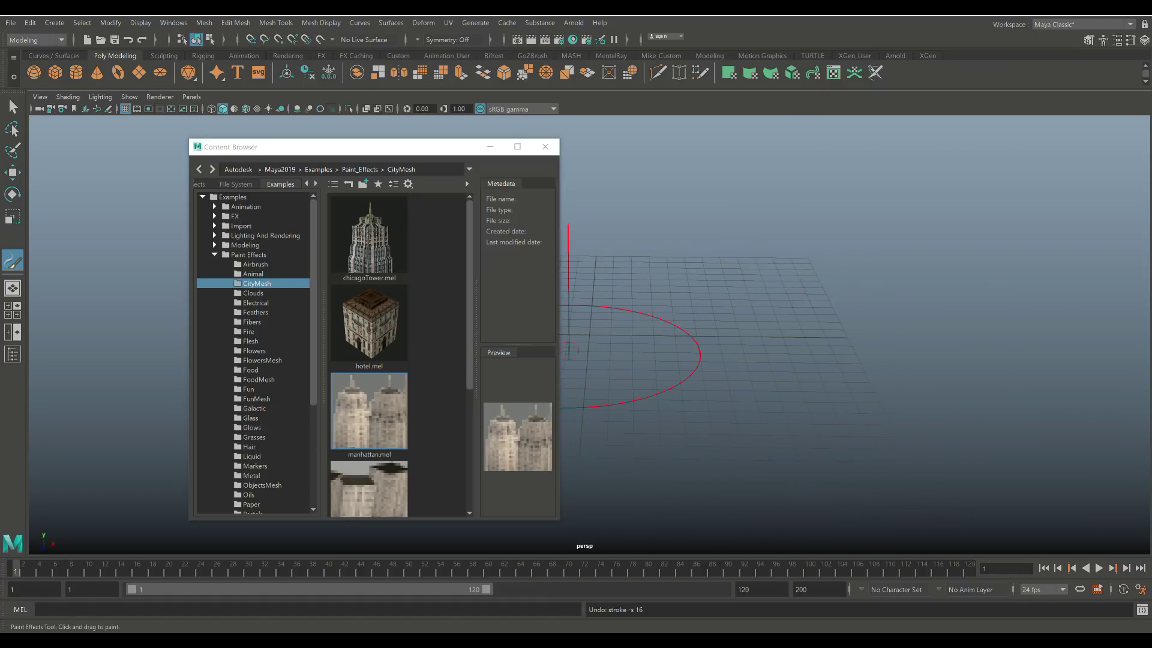
Paint a diagonal row of buildings across the grid with the quickStreet.mel brush
scroll(369, 360, down, 3)
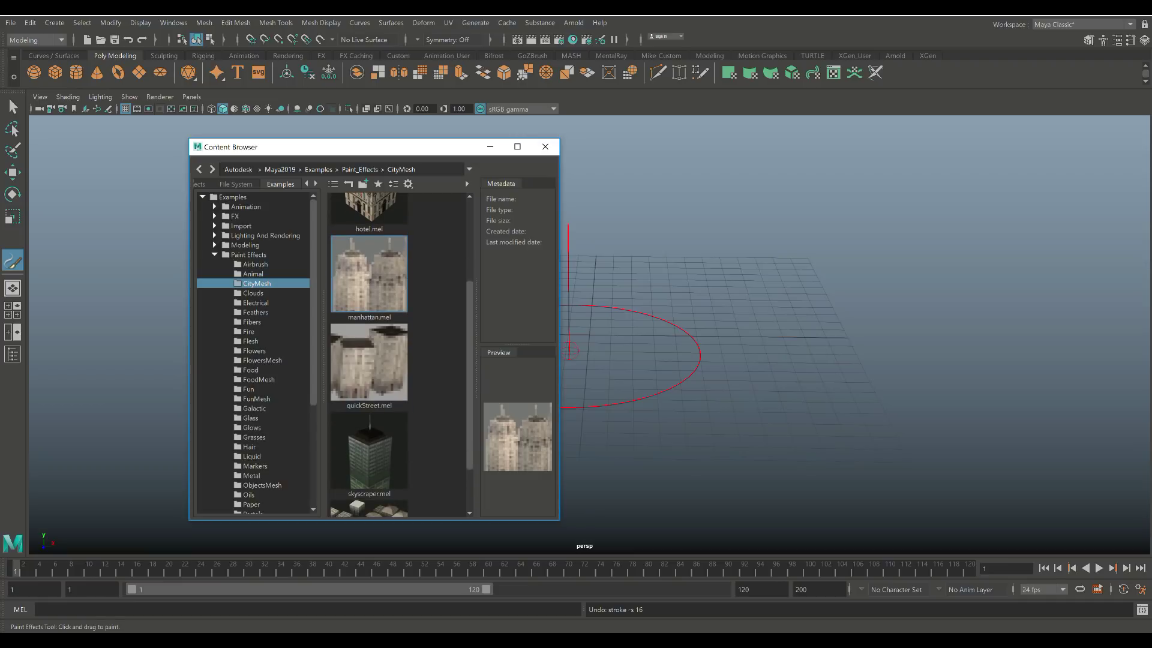
click(368, 362)
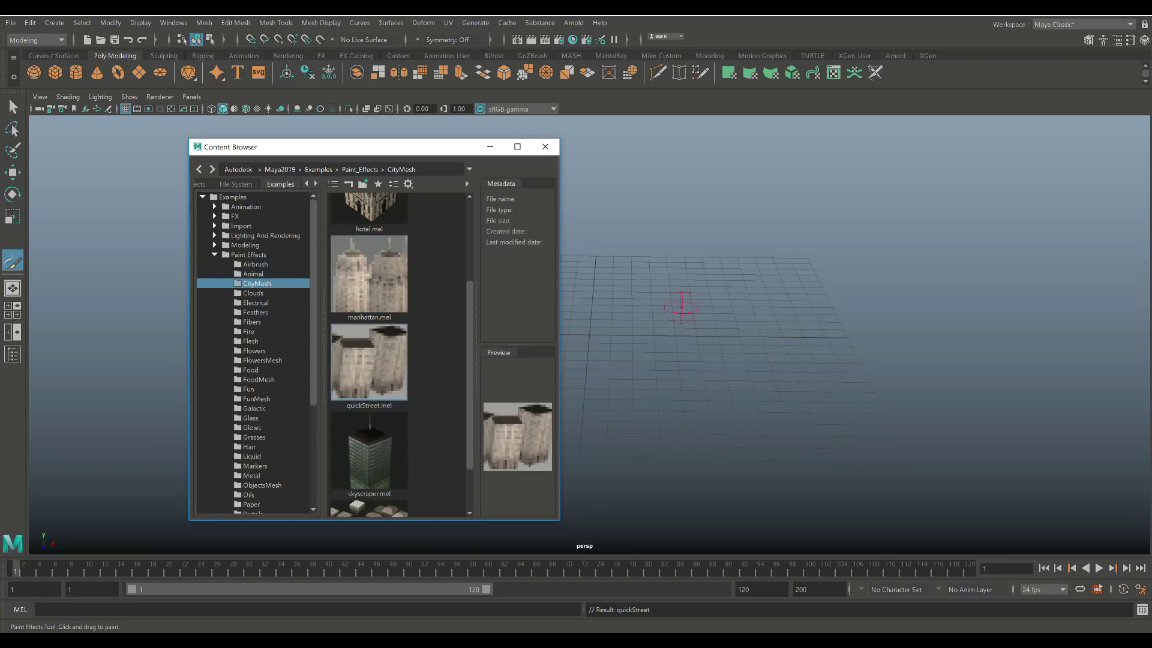
mouse_move(642, 309)
mouse_down()
mouse_move(753, 322)
mouse_move(947, 397)
mouse_up()
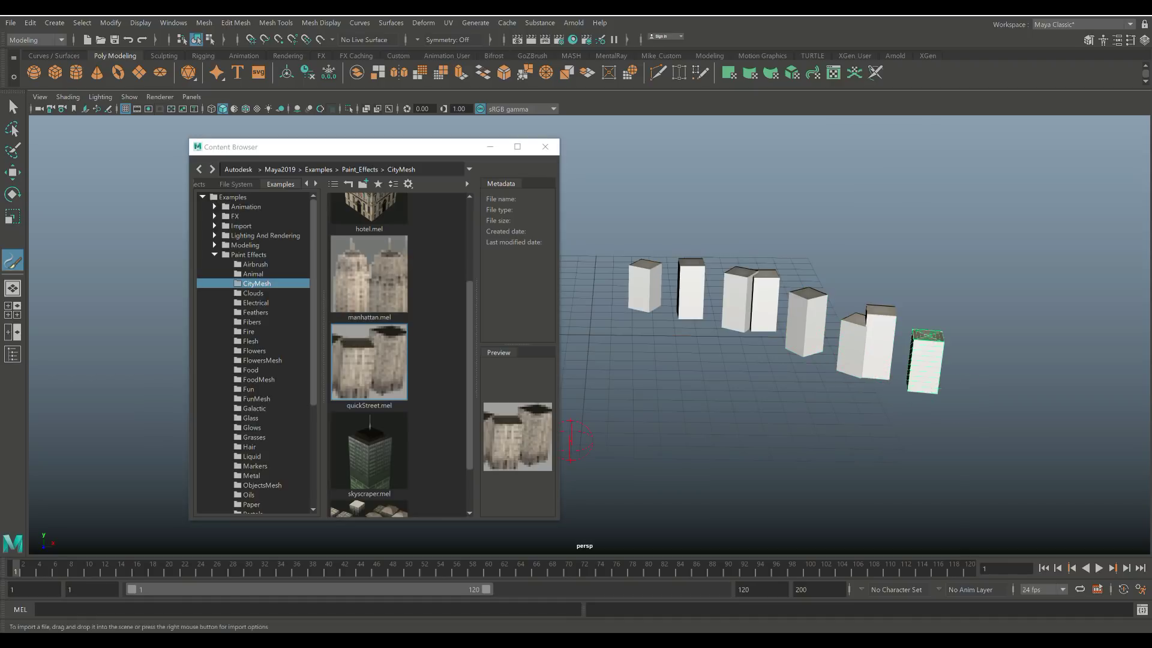
With the skyscraper.mel brush, paint a dense row in front of the street buildings and place six single towers behind them
click(369, 450)
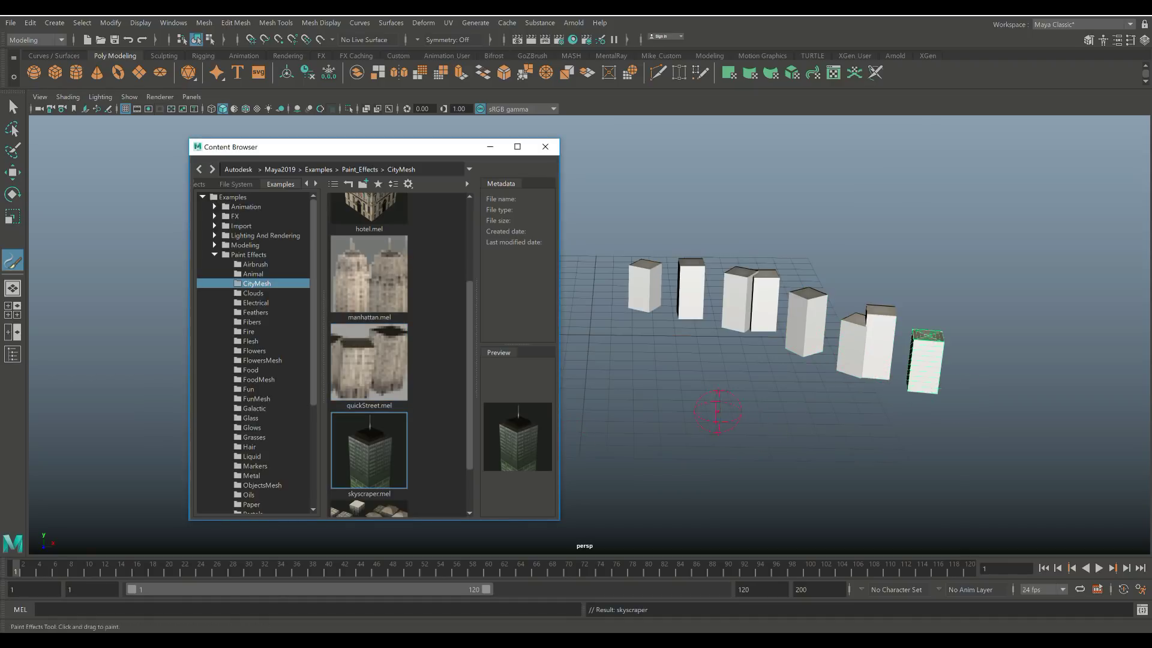
drag(689, 414, 842, 465)
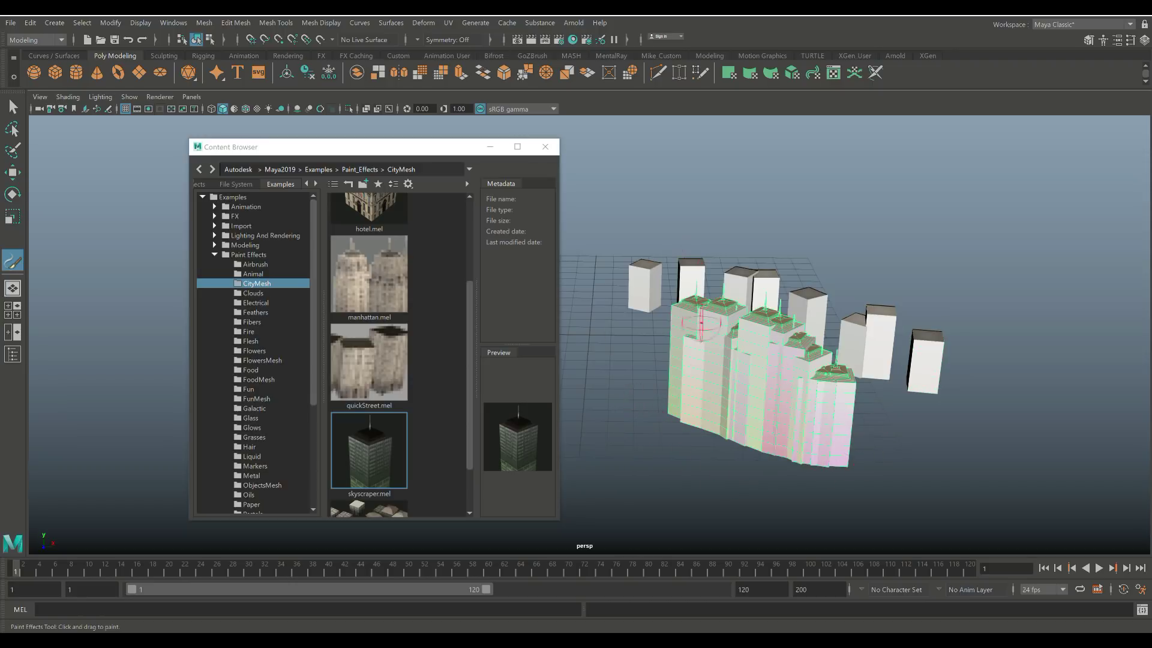
click(730, 246)
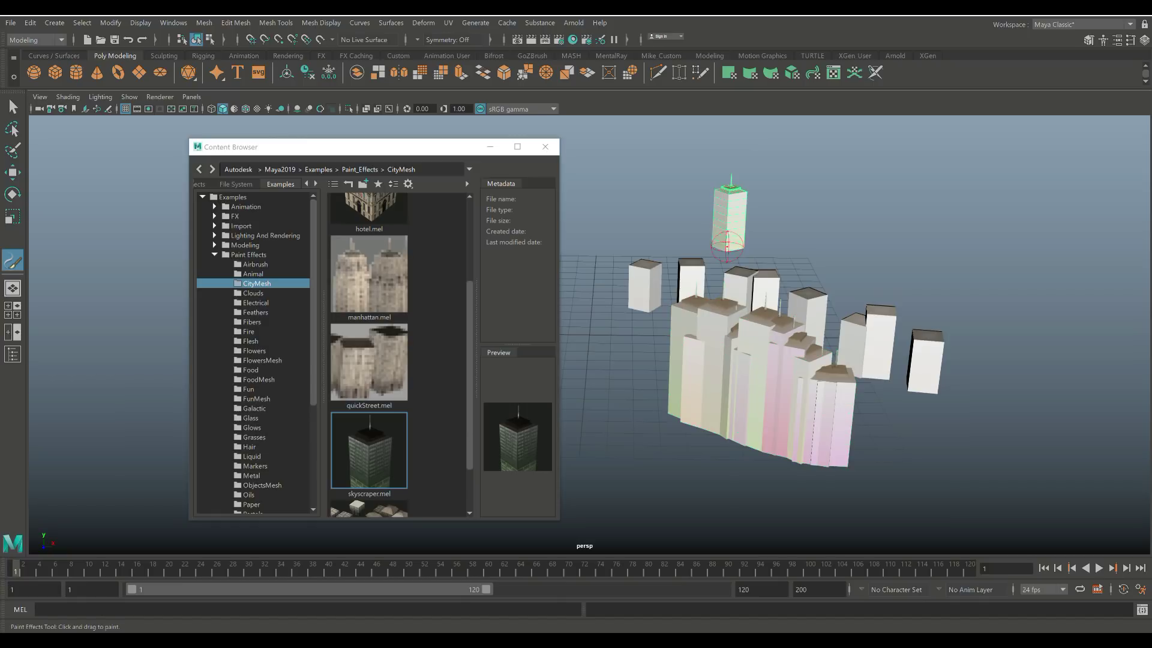
click(764, 252)
click(797, 261)
click(821, 265)
click(843, 271)
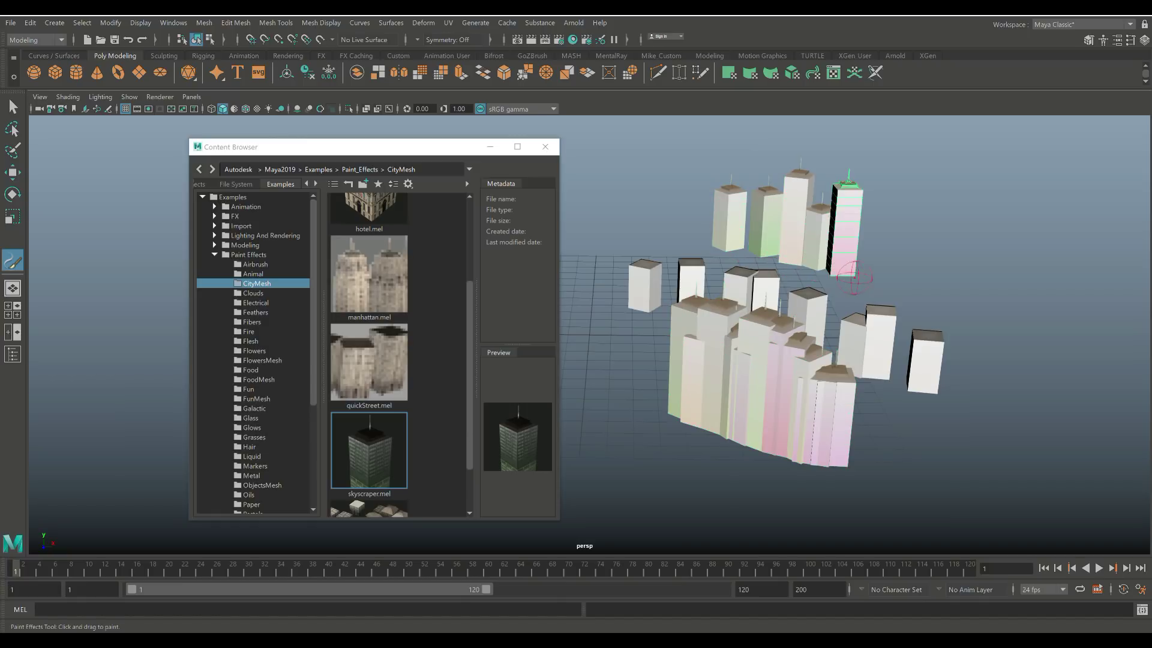
click(866, 277)
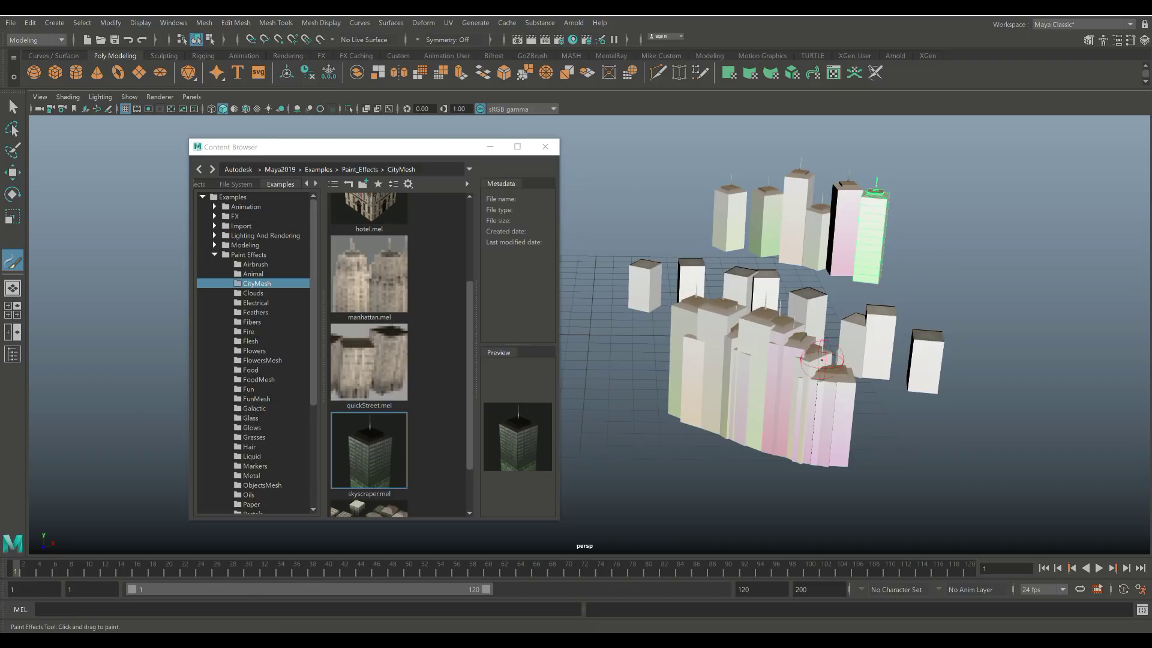
Undo all the skyscraper and quickStreet strokes to empty the grid
key(ctrl+z)
key(ctrl+z)
key(ctrl+z)
key(ctrl+z)
key(ctrl+z)
key(ctrl+z)
key(ctrl+z)
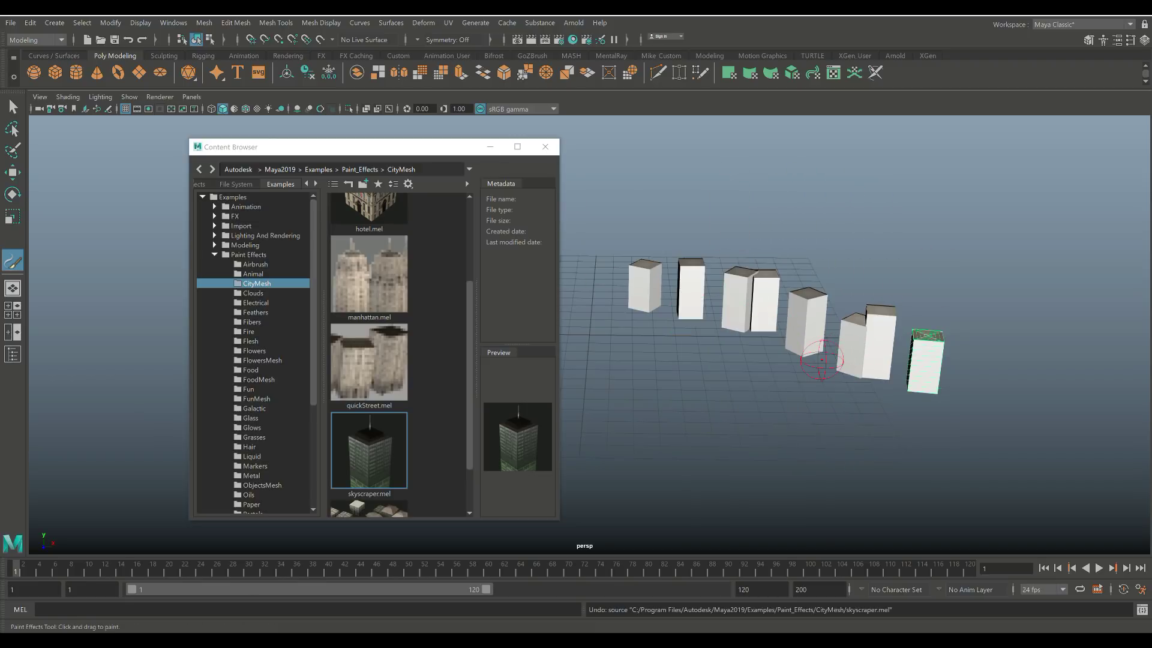
key(ctrl+z)
key(ctrl+z)
key(ctrl+z)
key(ctrl+z)
key(ctrl+z)
key(ctrl+z)
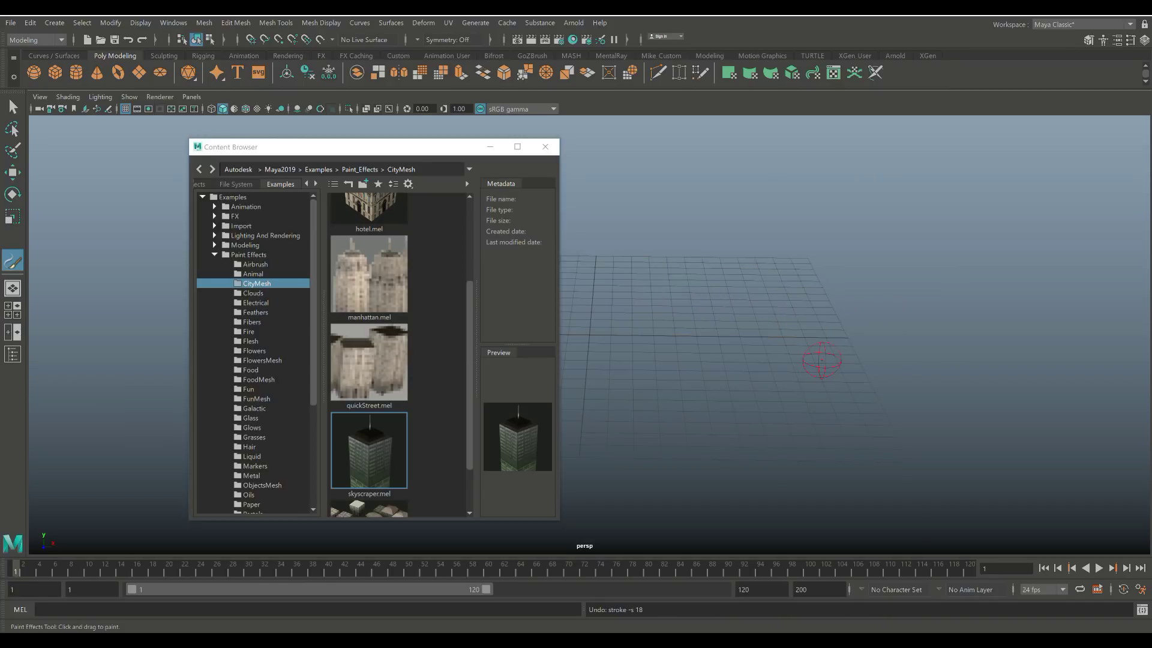
Paint a large winding area of small houses over the grid and beyond with the town.mel brush
scroll(369, 354, down, 3)
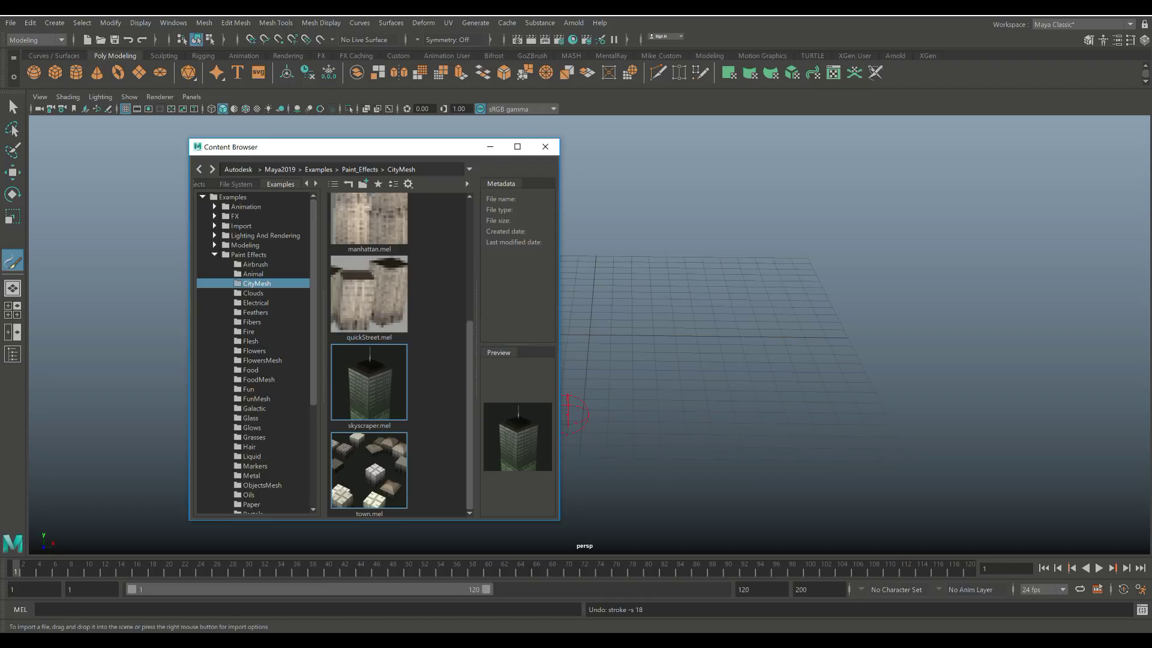
click(368, 469)
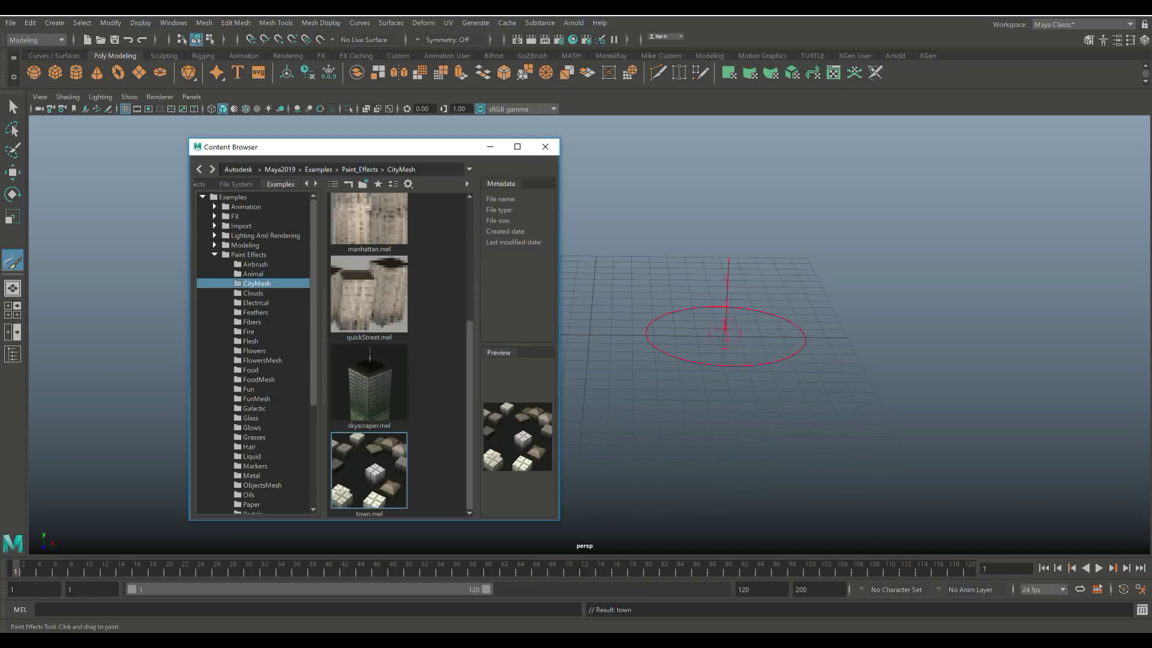
mouse_move(663, 296)
mouse_down()
mouse_move(681, 295)
mouse_move(659, 297)
mouse_move(743, 344)
mouse_move(728, 378)
mouse_move(840, 408)
mouse_move(882, 390)
mouse_move(792, 306)
mouse_move(846, 270)
mouse_move(978, 366)
mouse_move(990, 270)
mouse_move(870, 228)
mouse_move(815, 192)
mouse_move(1050, 120)
mouse_up()
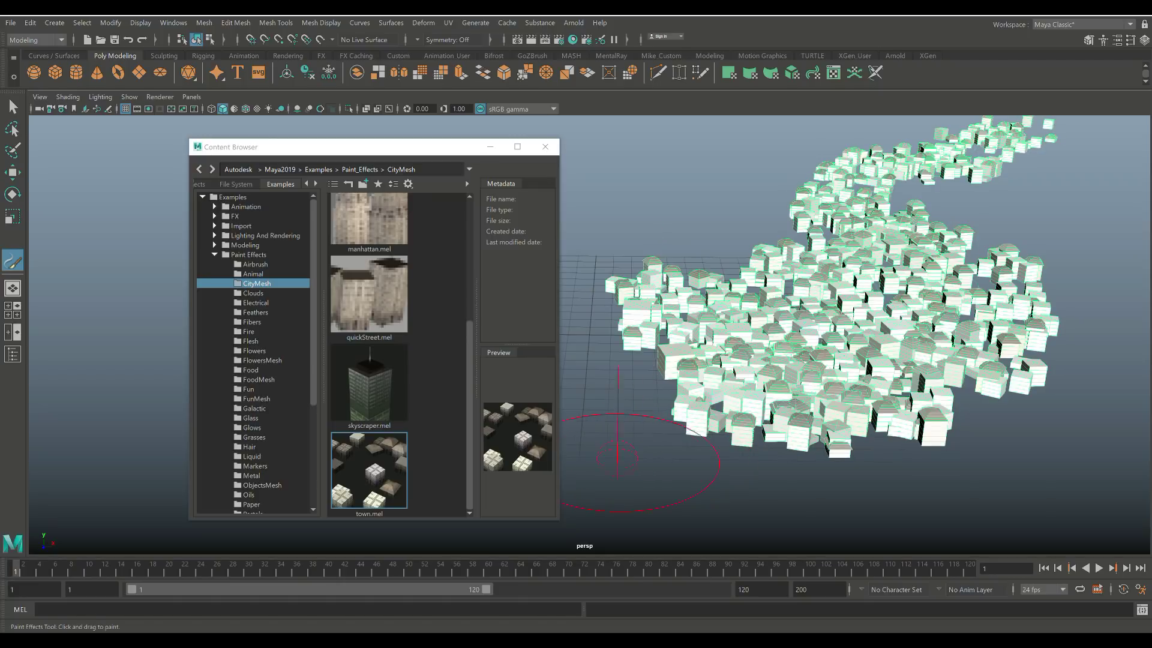
Get the Content Browser out of the way and render the painted town with Arnold
alt+drag(652, 459, 720, 460)
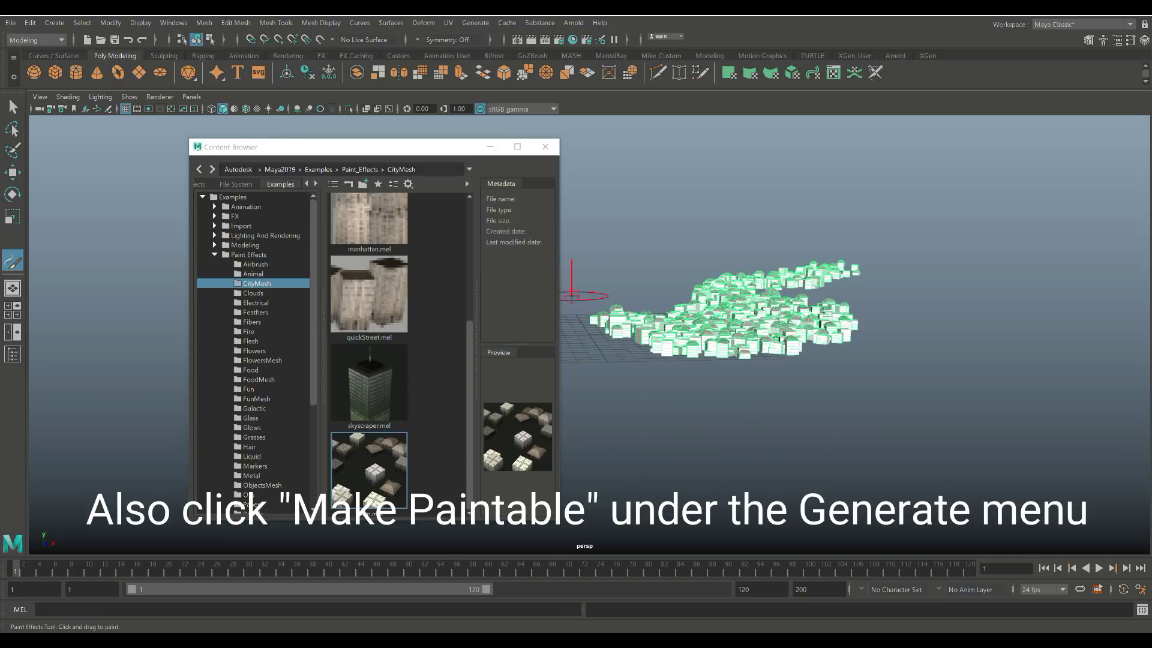
click(490, 146)
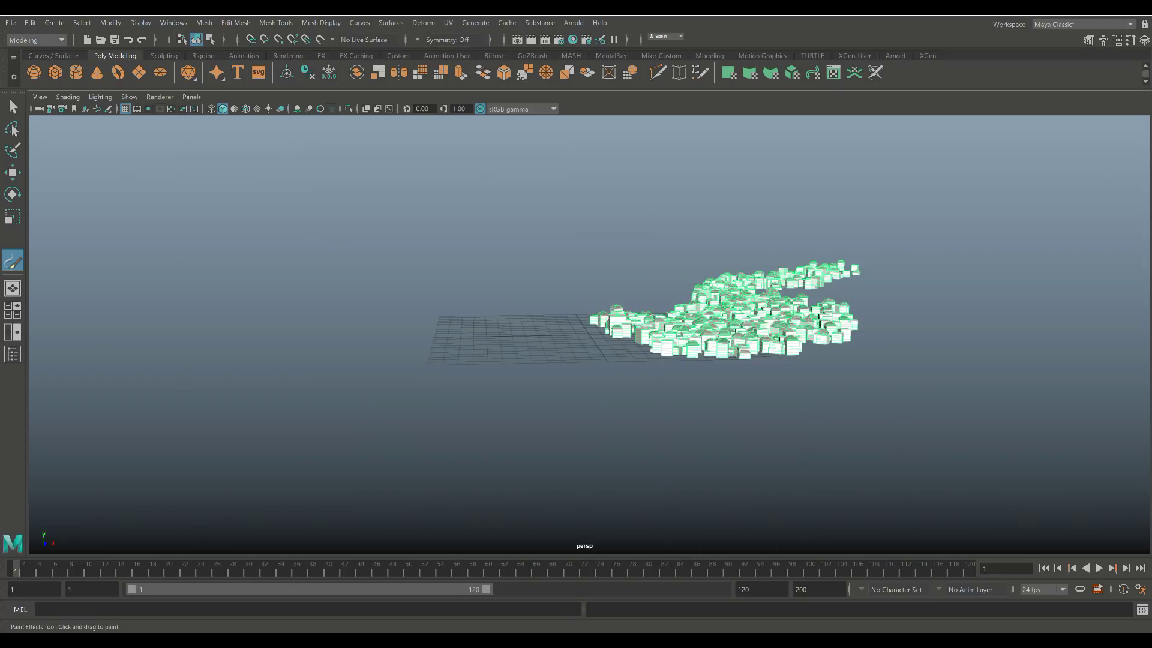
alt+drag(827, 416, 687, 474)
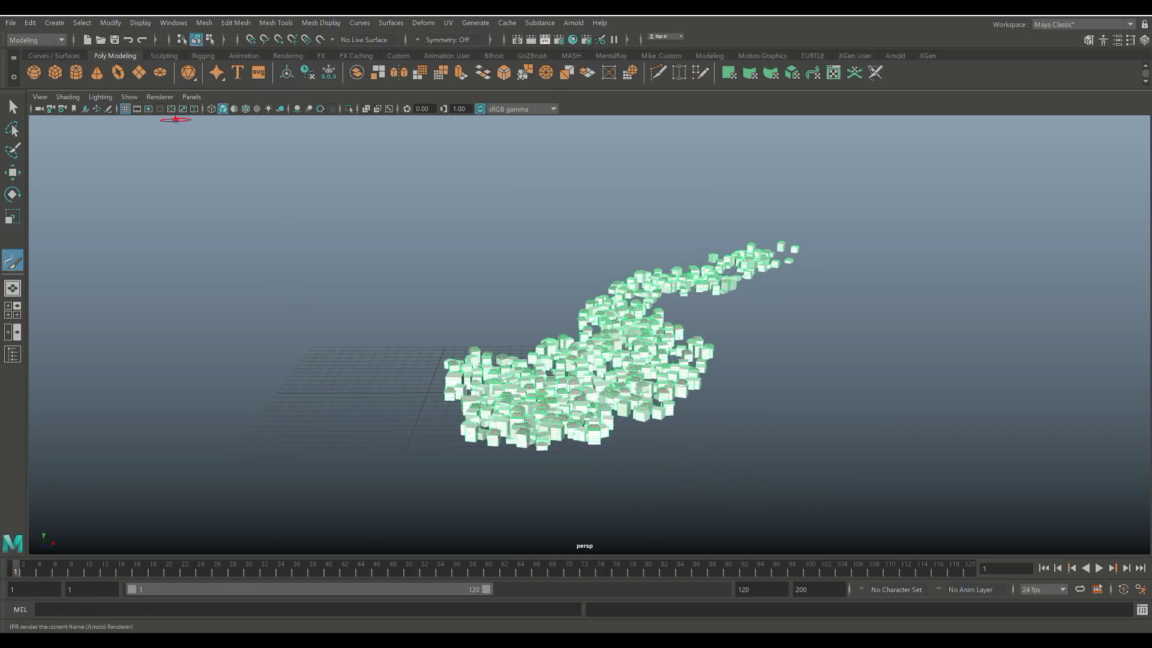
click(574, 23)
click(586, 44)
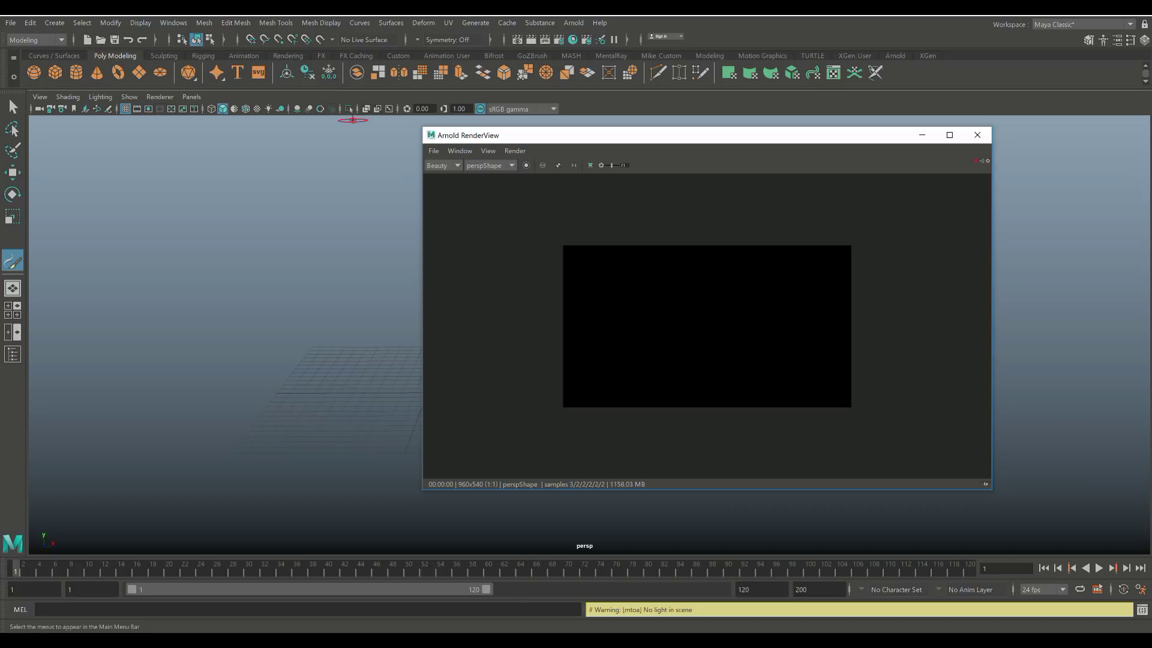
Add a directional light to the scene
click(54, 22)
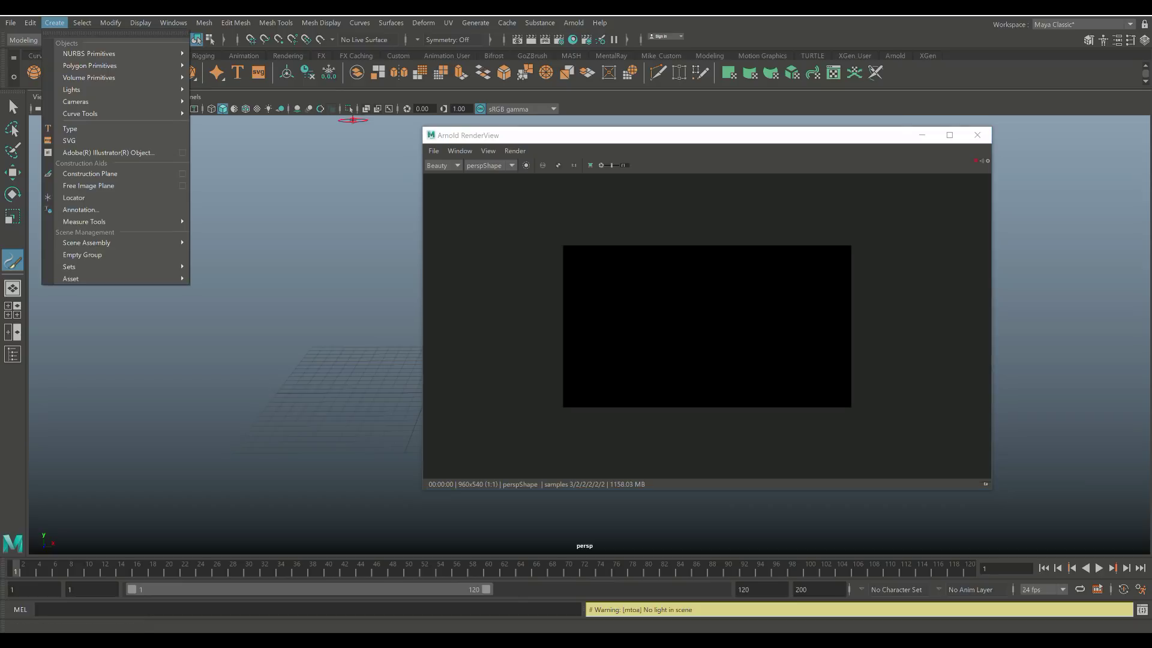
mouse_move(90, 89)
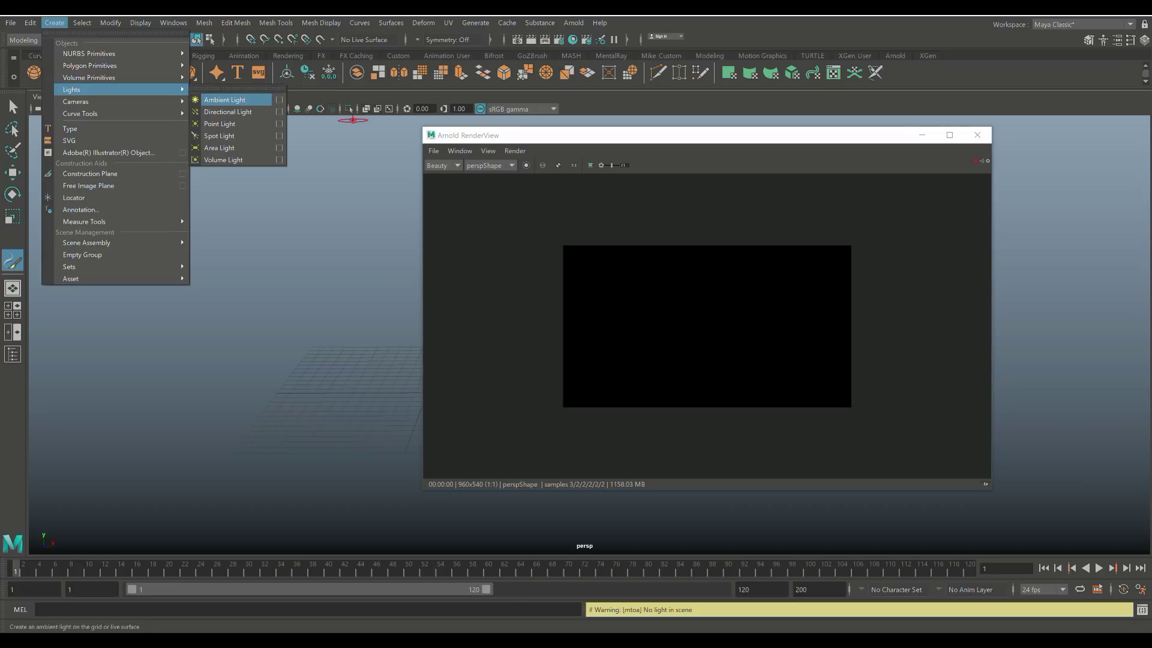
click(228, 112)
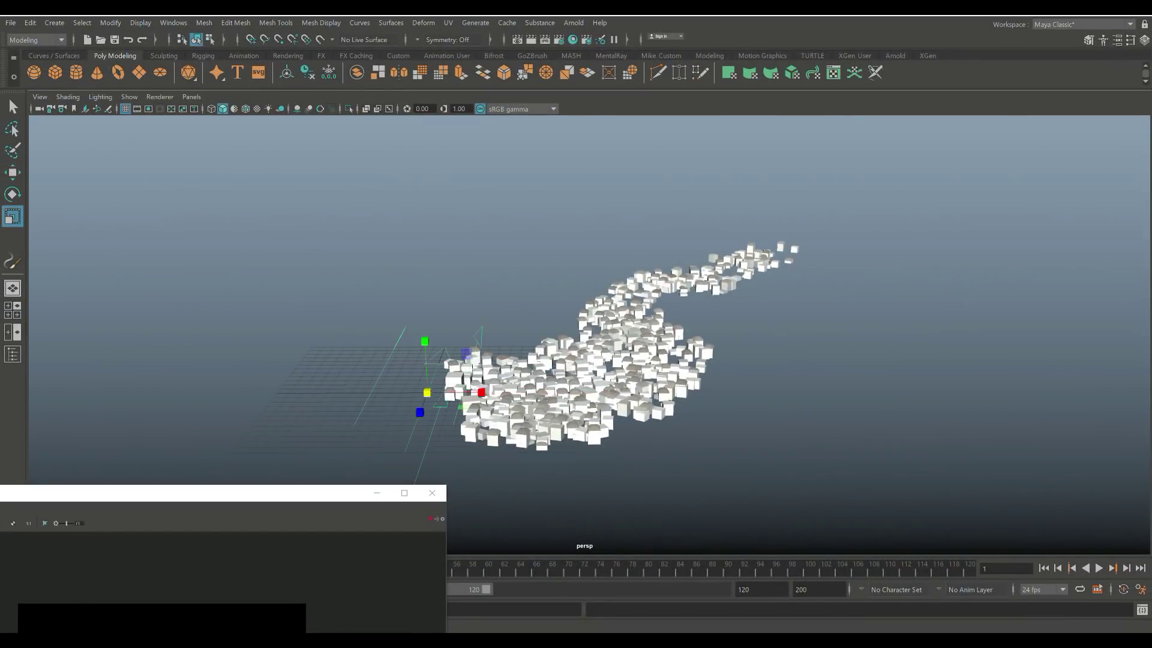
Show scene lighting in the viewport and rotate the directional light to change the angle at which it hits the houses
key(7)
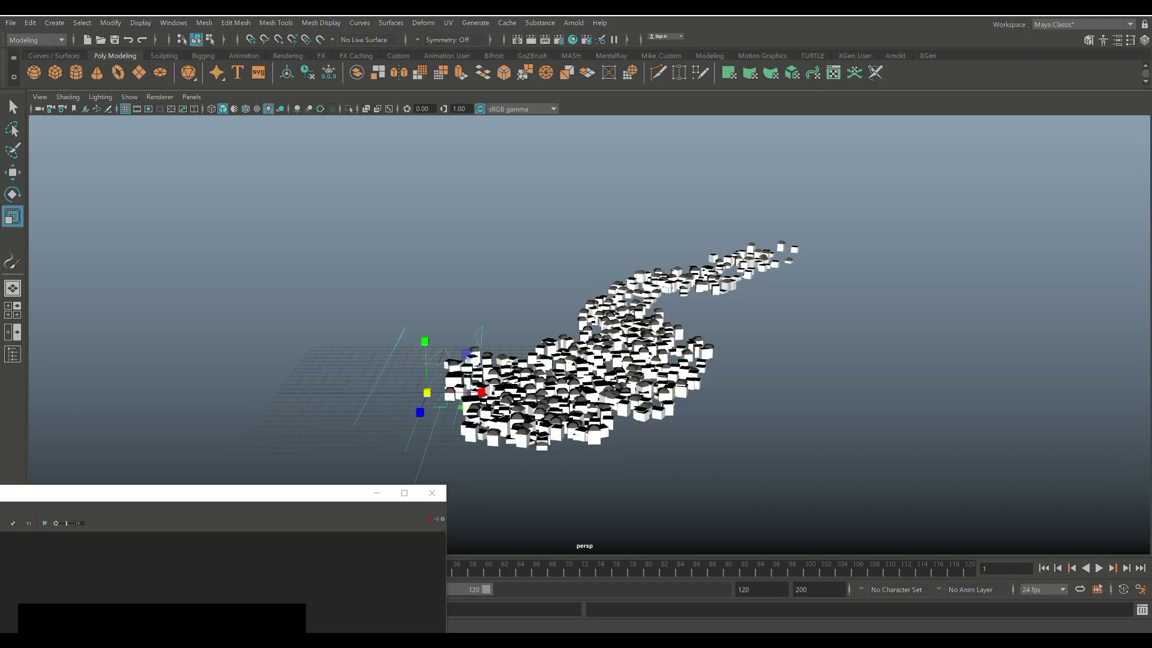
key(e)
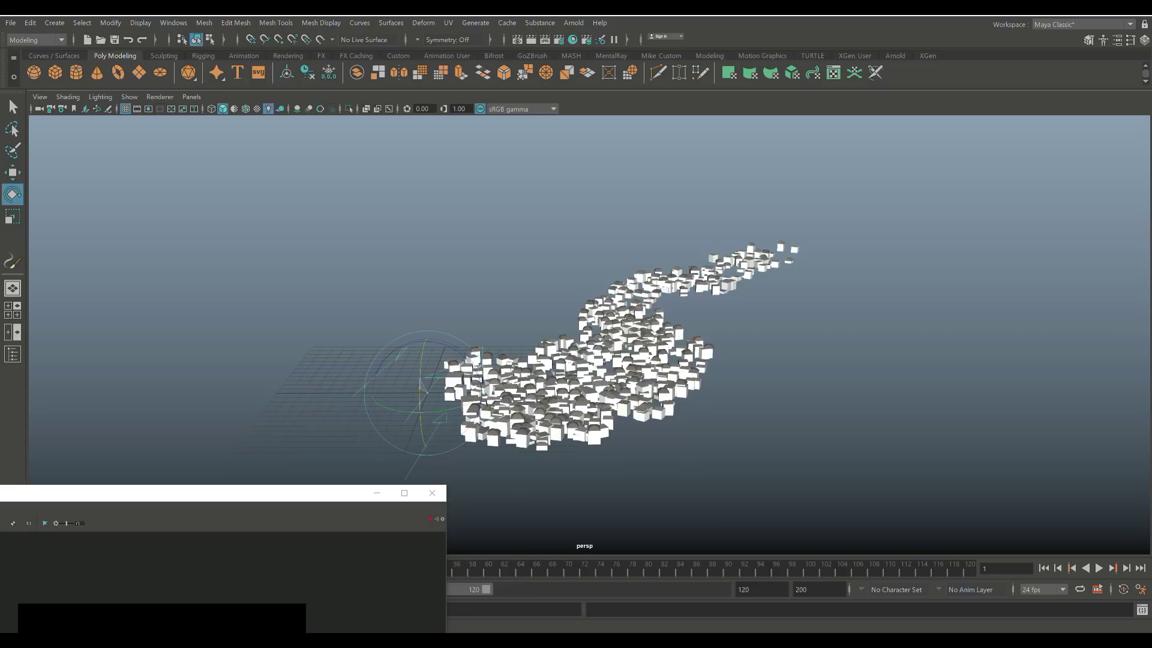
drag(420, 390, 420, 374)
key(ctrl+z)
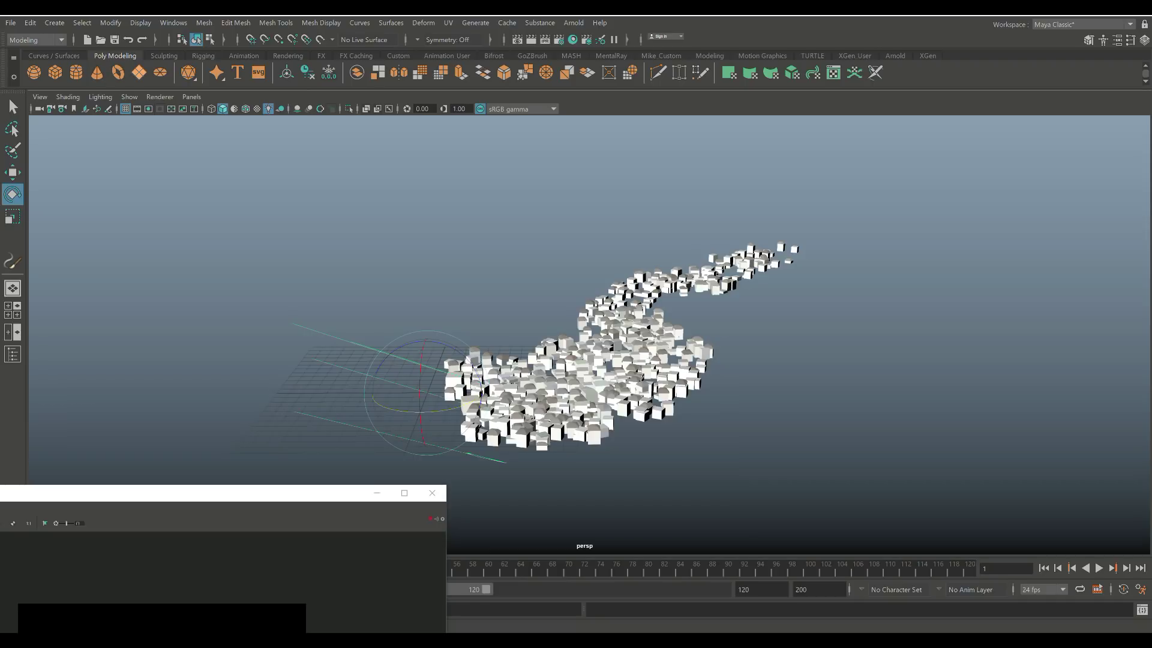
Create a polygon plane and scale it up into a ground surface extending far beyond the whole town
click(138, 72)
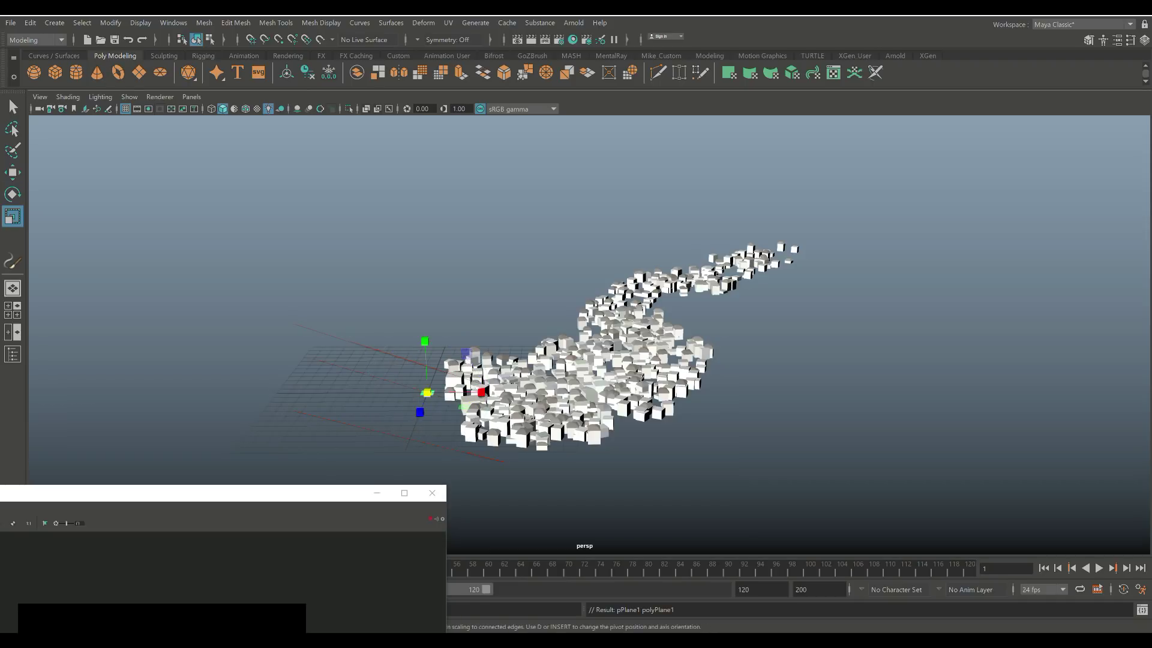
drag(427, 393, 750, 393)
drag(481, 392, 607, 392)
drag(420, 412, 408, 439)
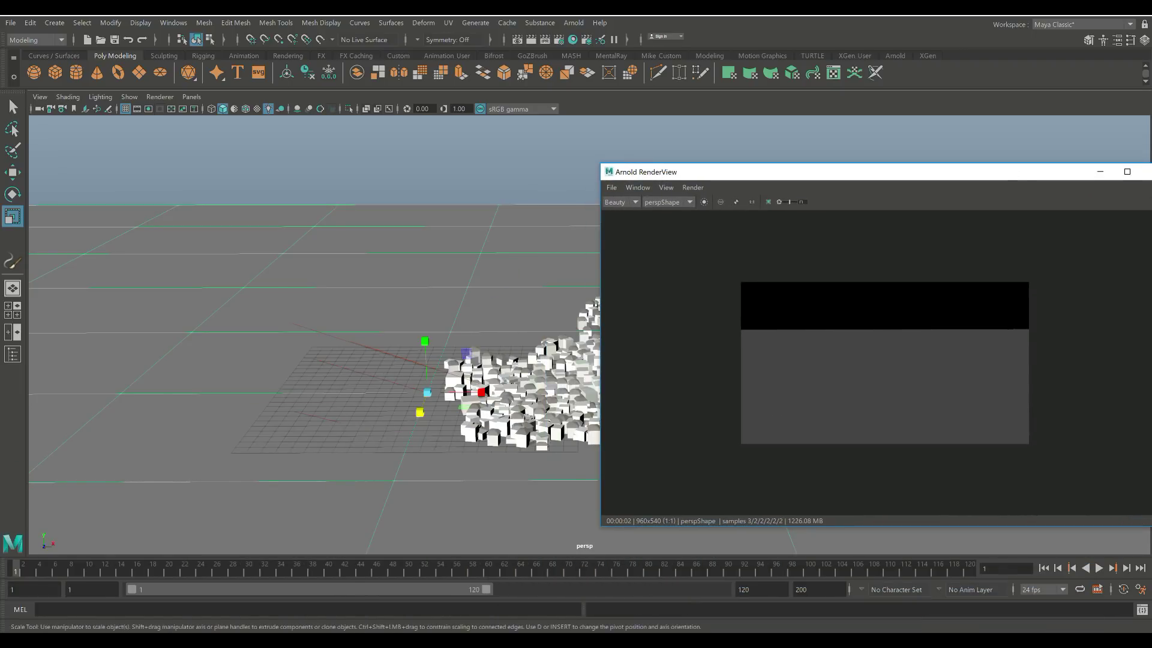
Close the old render window and render the lit town and ground plane again with Arnold
alt+middle_drag(589, 360, 391, 366)
drag(724, 171, 457, 179)
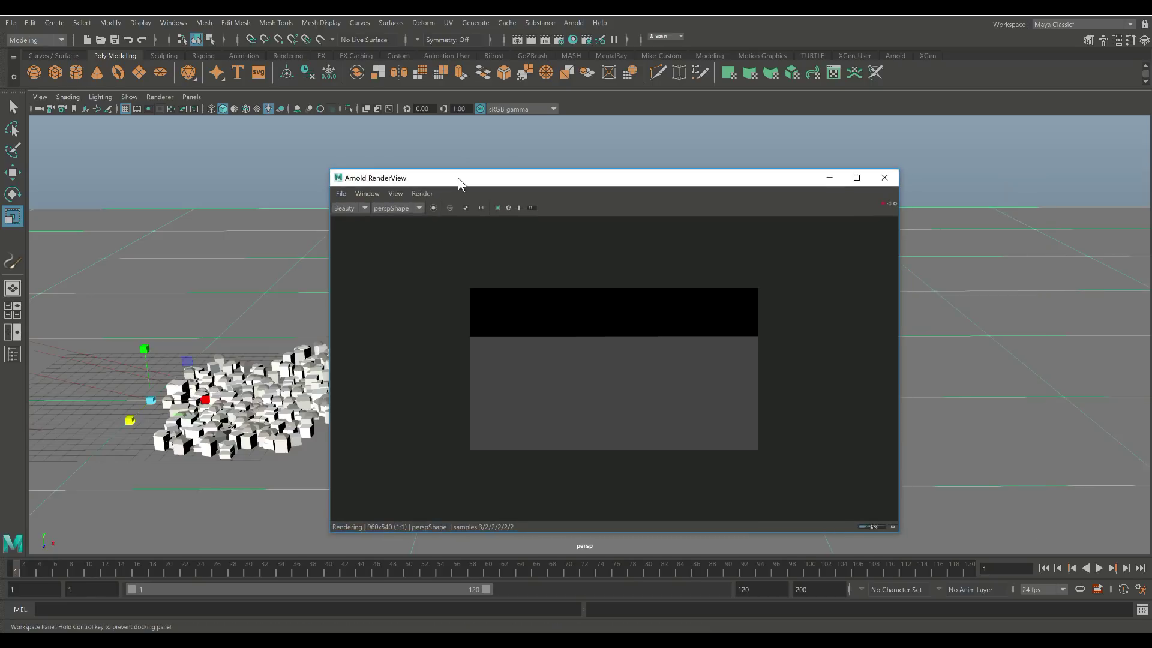
click(882, 174)
click(574, 22)
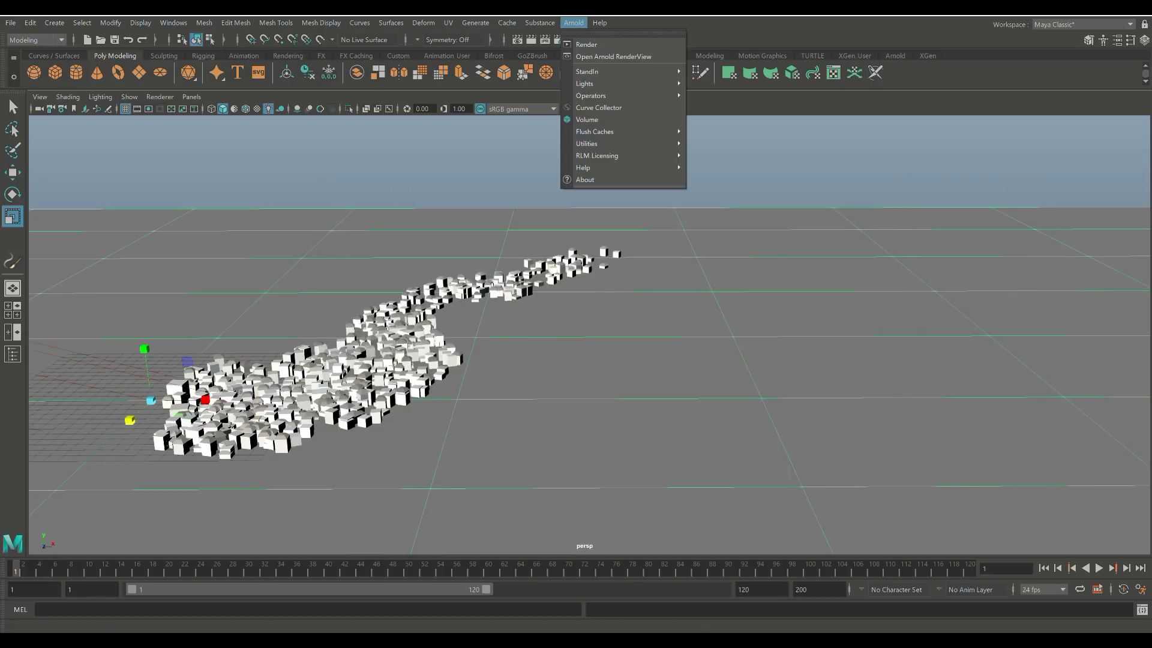
click(591, 44)
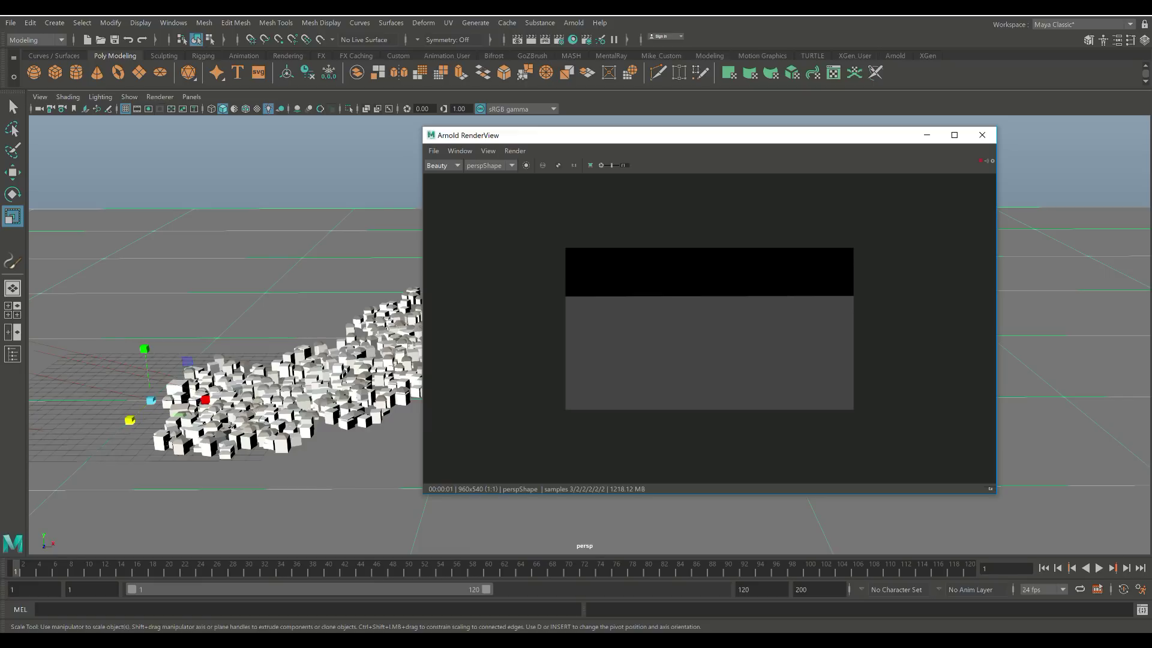
click(927, 135)
Select the painted town stroke and check its selection in the Outliner
alt+drag(589, 335, 564, 338)
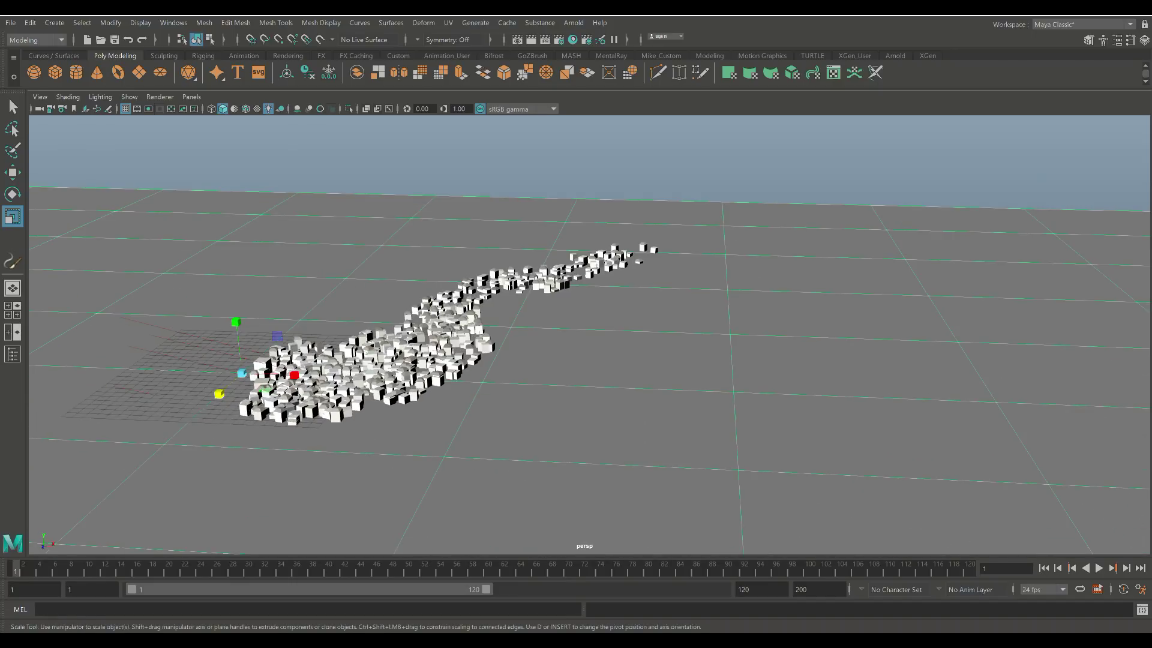
alt+middle_drag(564, 338, 690, 323)
scroll(690, 323, up, 1)
alt+drag(589, 360, 573, 342)
click(574, 342)
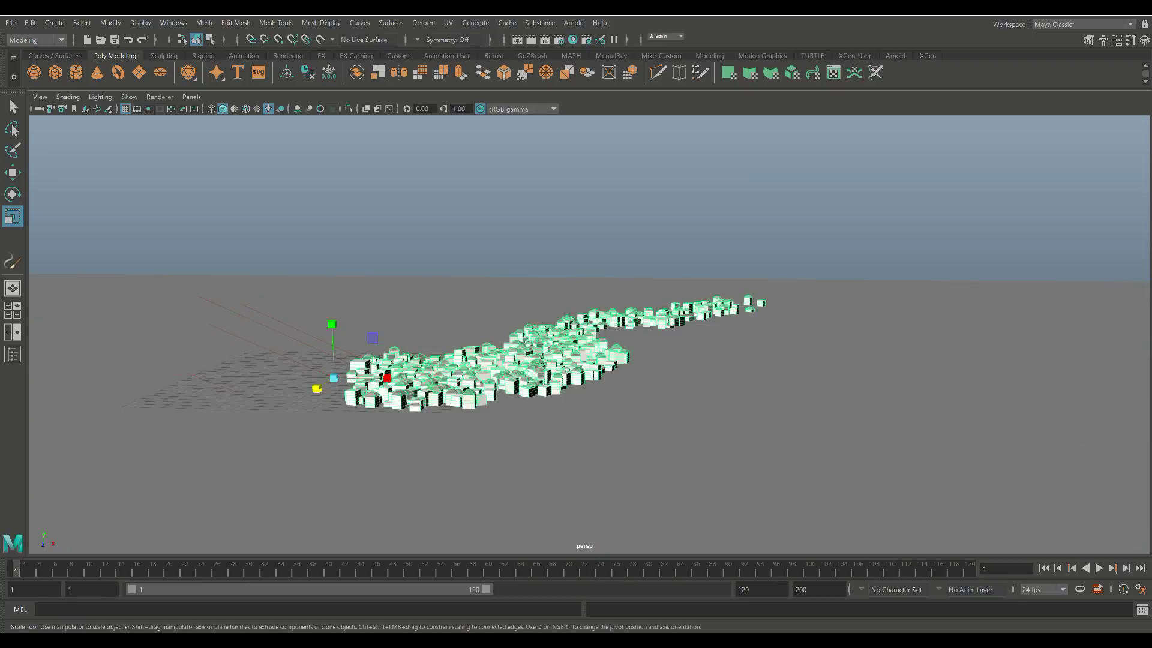
click(13, 354)
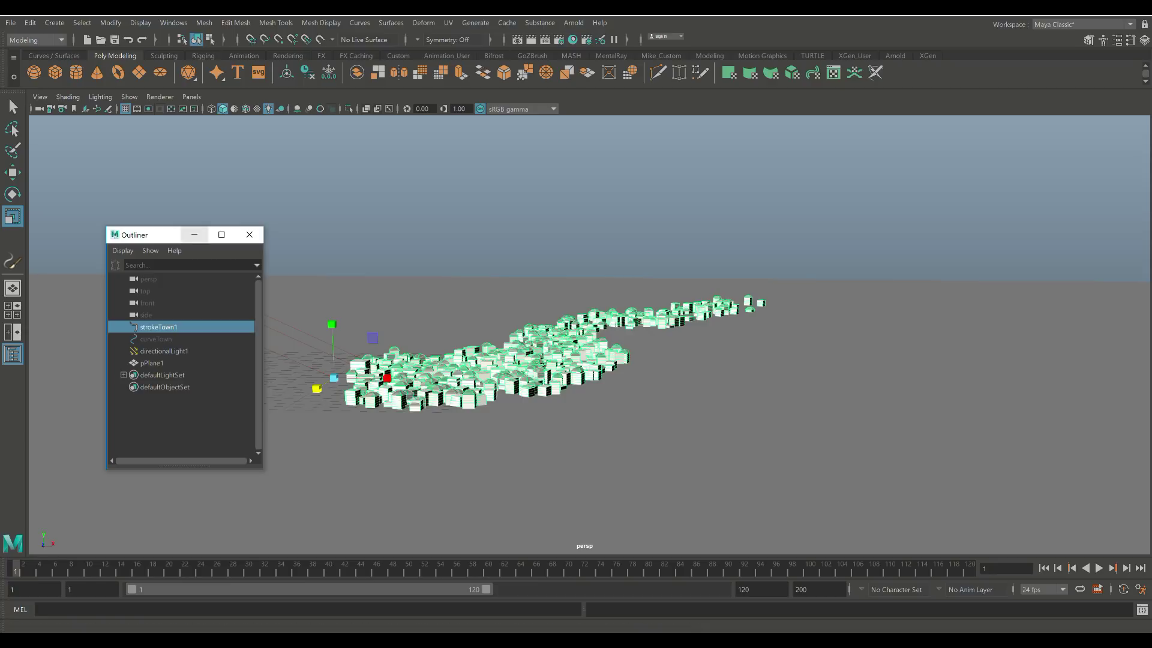
click(194, 235)
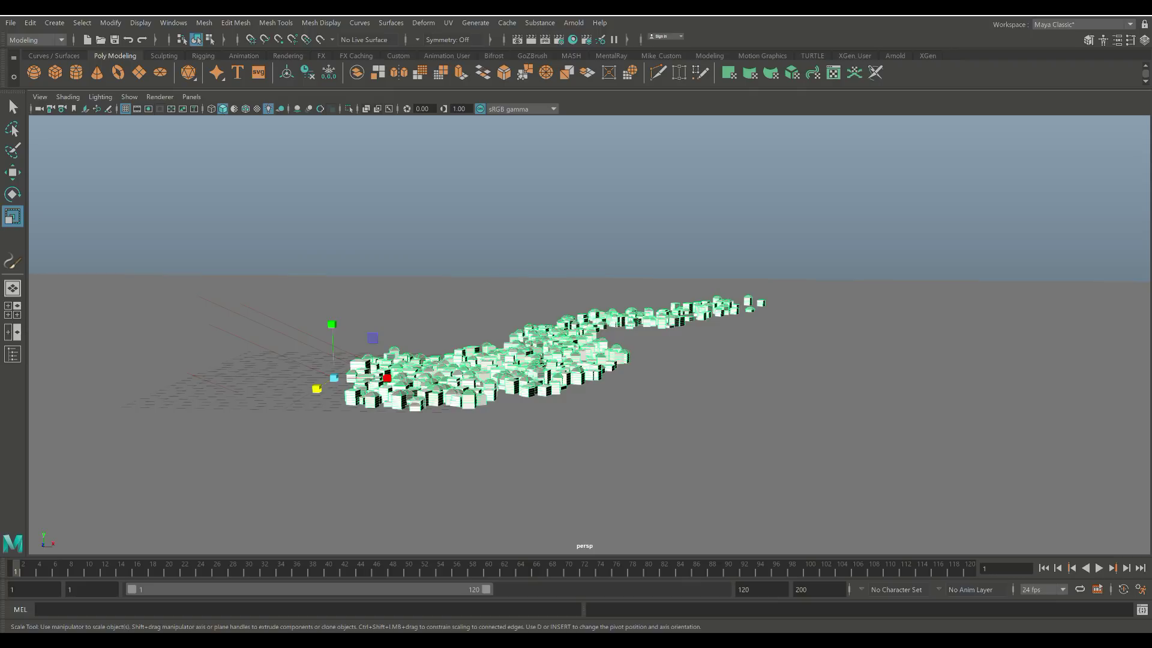
Convert the selected town stroke from Paint Effects to polygons with quad output and hidden strokes, editing the poly limit
click(110, 23)
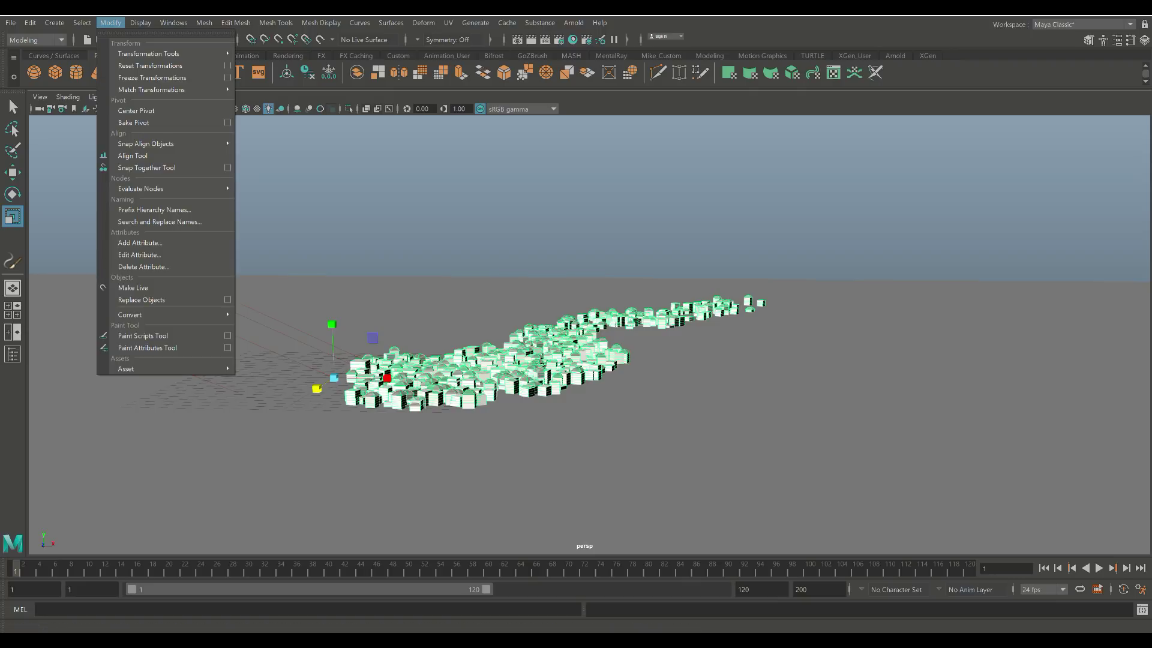
mouse_move(138, 315)
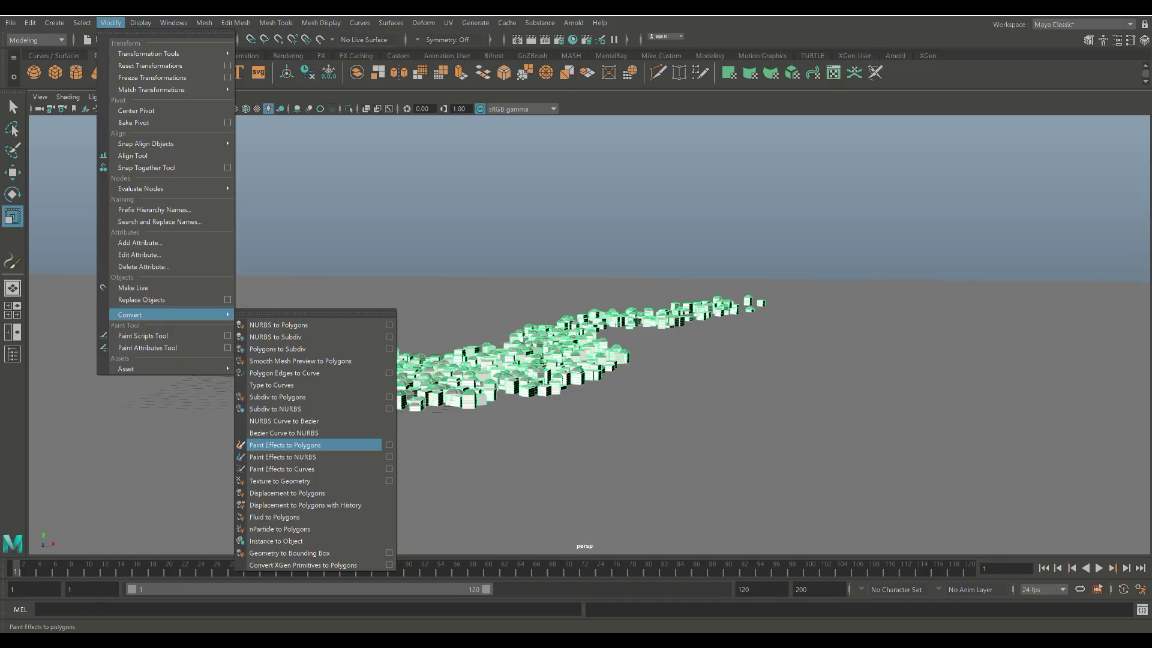
click(388, 444)
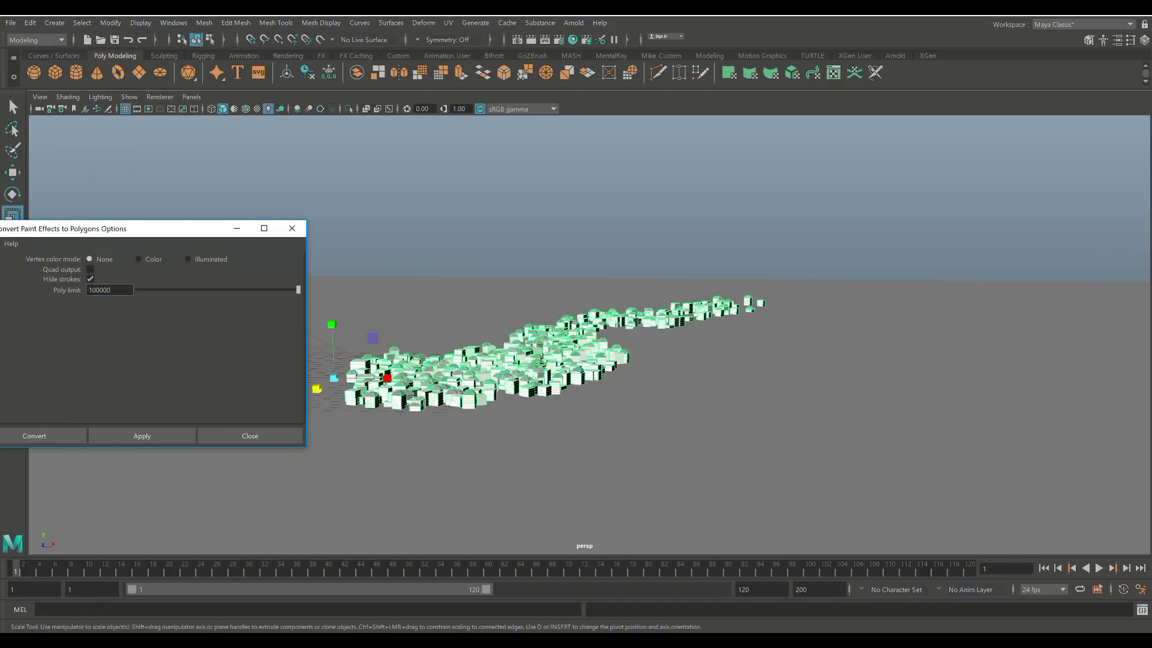
mouse_move(165, 231)
mouse_down()
mouse_move(768, 282)
mouse_move(852, 312)
mouse_move(910, 259)
mouse_move(938, 266)
mouse_up()
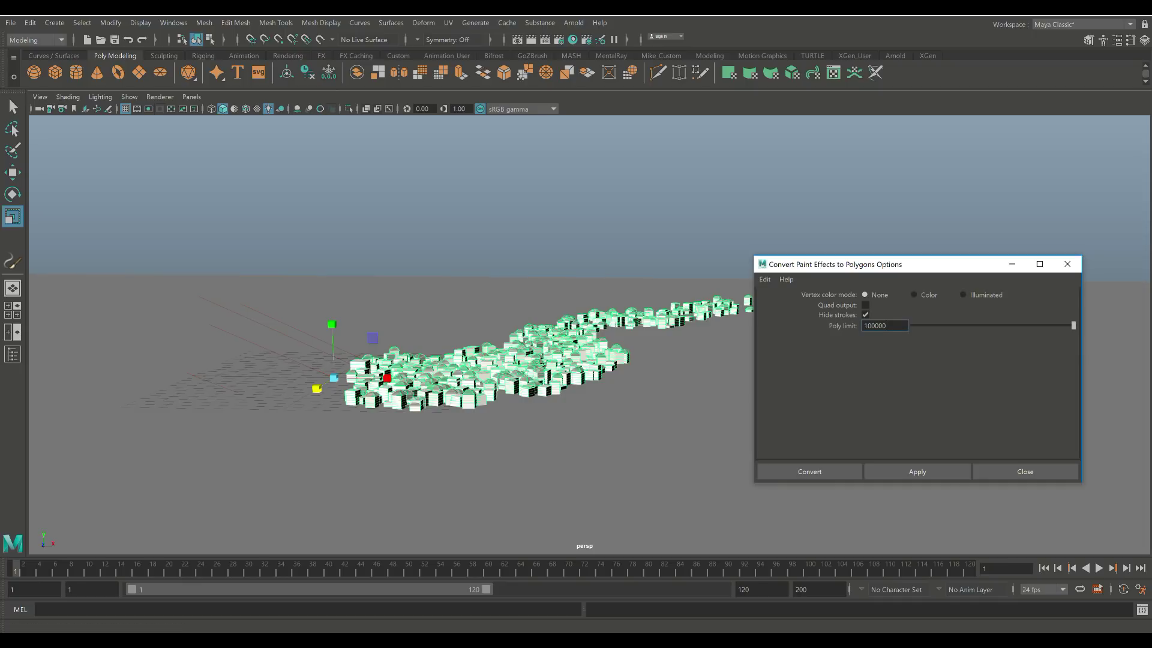
mouse_move(928, 270)
mouse_down()
mouse_move(930, 222)
mouse_move(930, 240)
mouse_up()
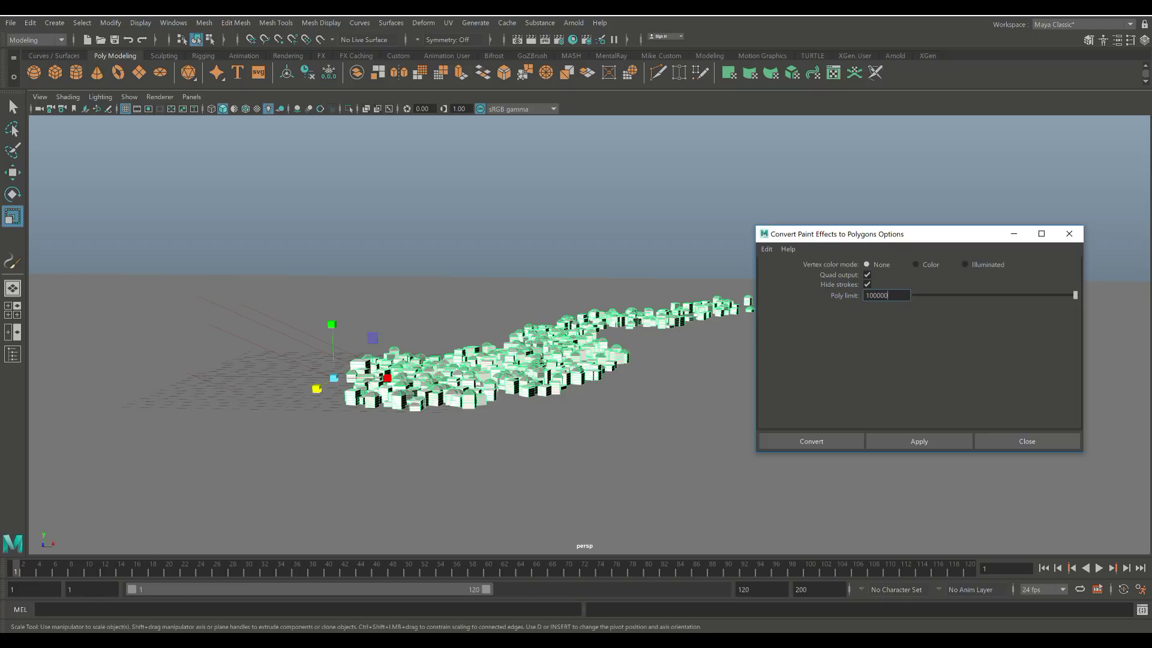
scroll(498, 360, up, 3)
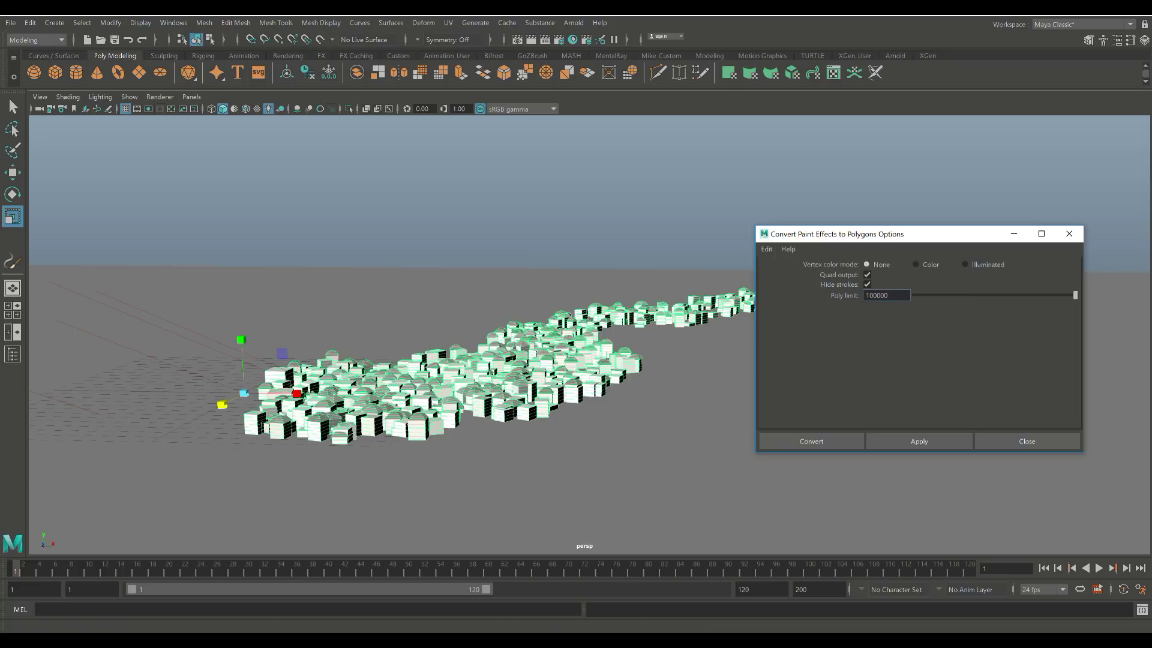
mouse_move(926, 235)
mouse_down()
mouse_move(902, 188)
mouse_move(886, 233)
mouse_up()
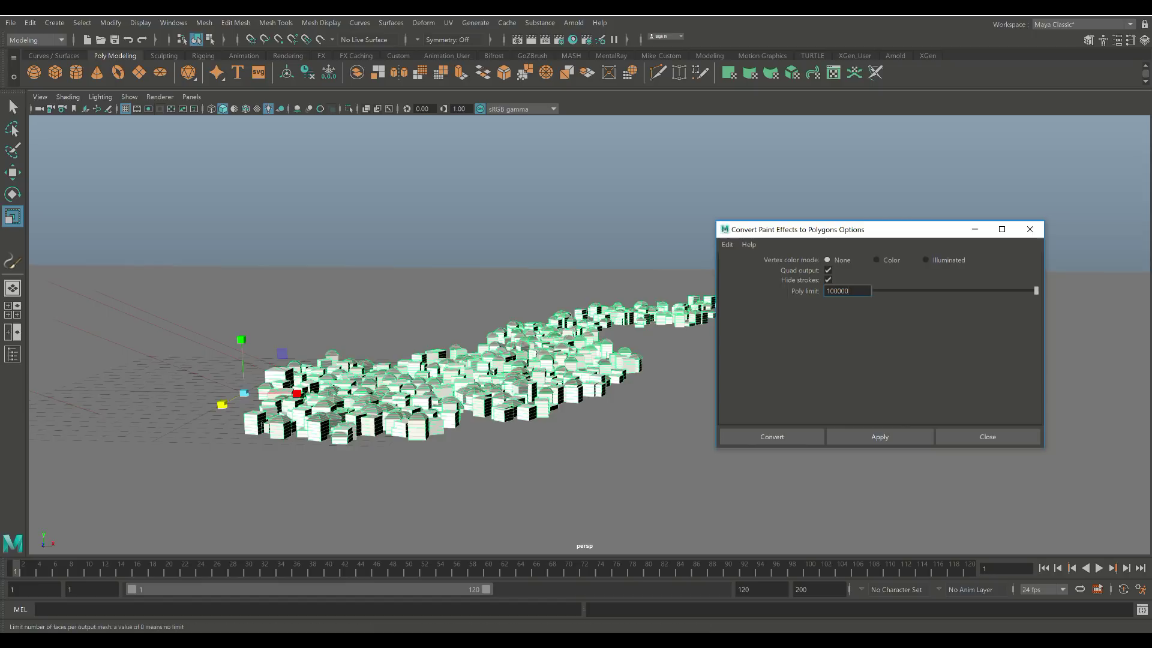
double_click(837, 291)
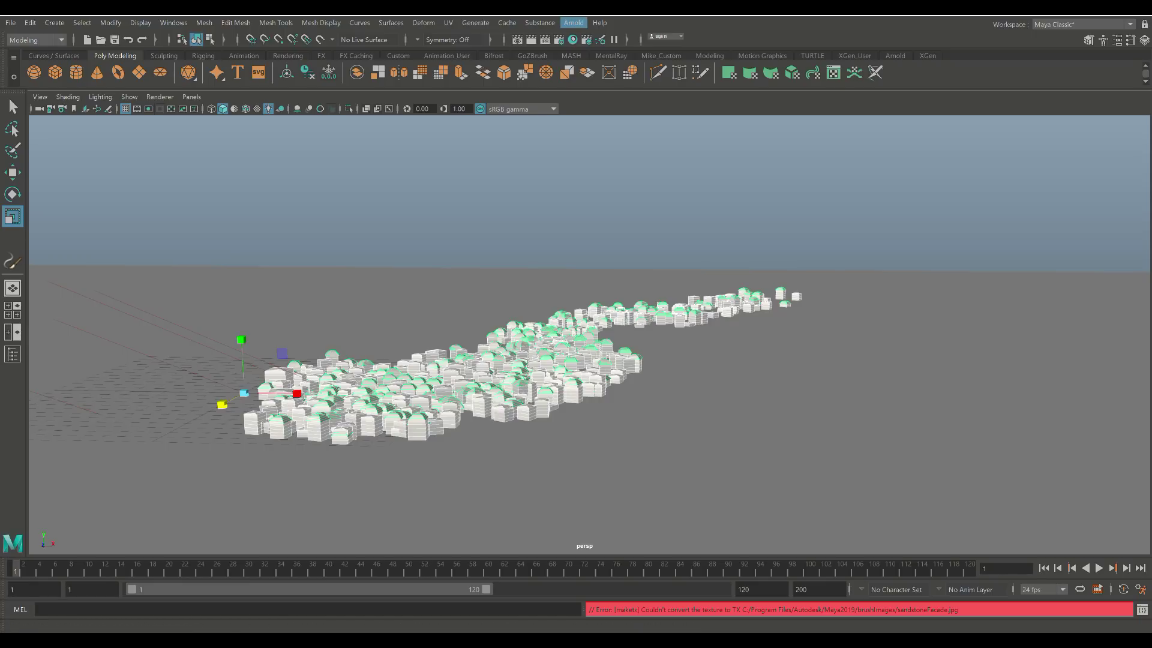
Render the converted polygon town with Arnold and examine its buildings and shadows up close
click(572, 23)
click(720, 390)
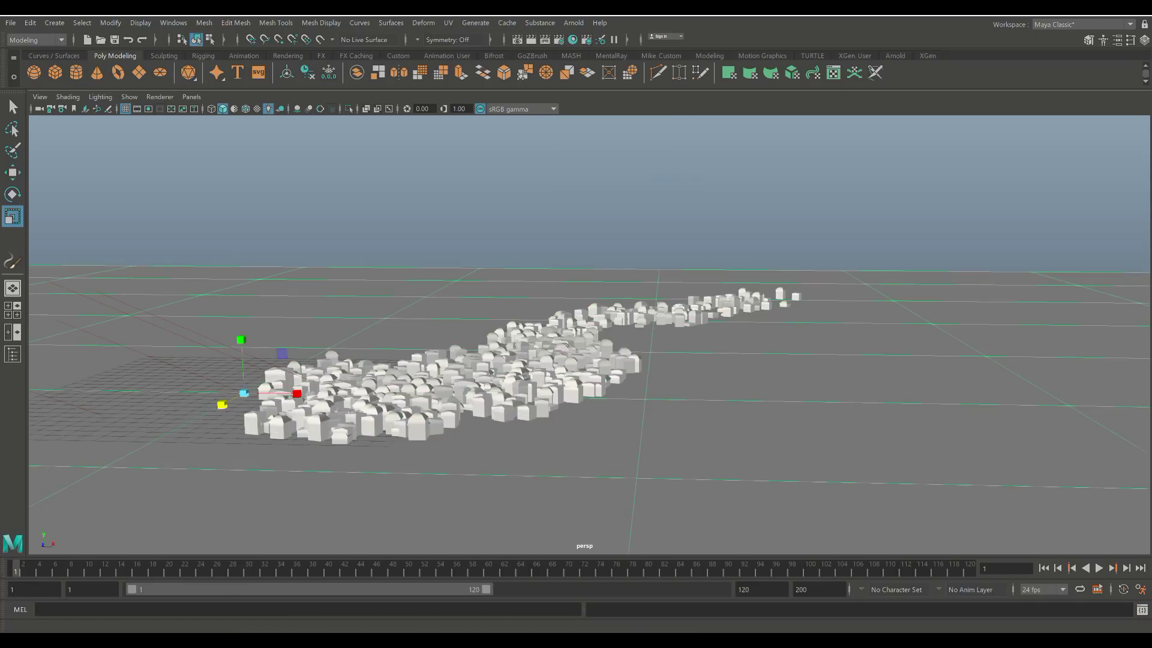
click(573, 23)
click(587, 45)
scroll(718, 351, up, 4)
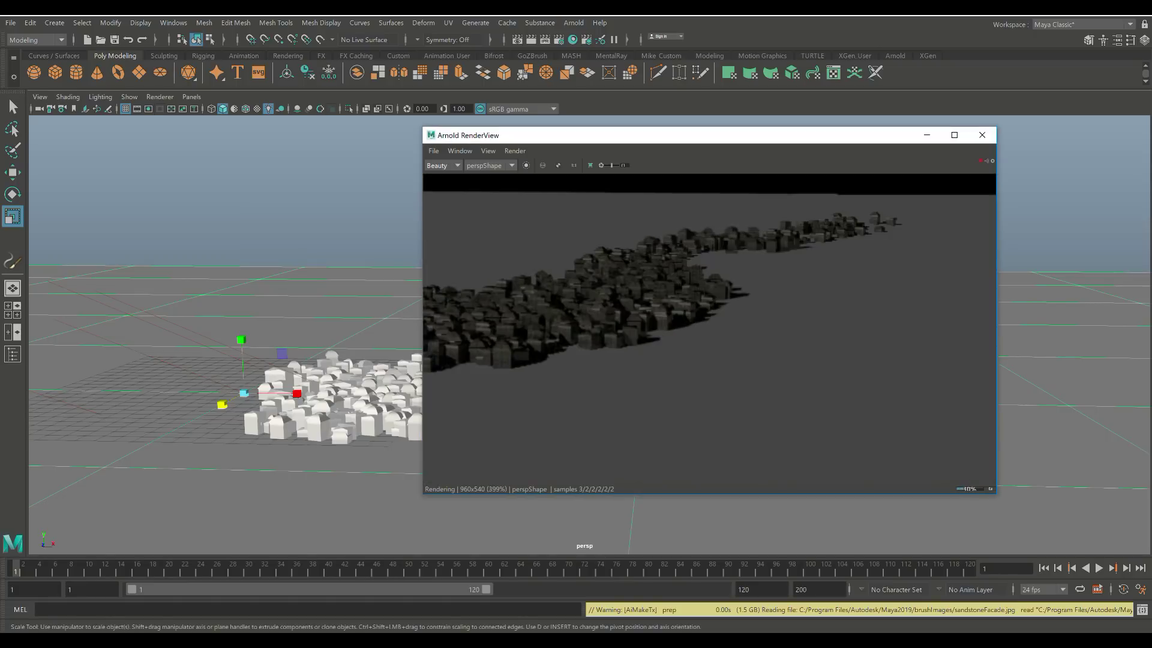
middle_drag(719, 352, 838, 396)
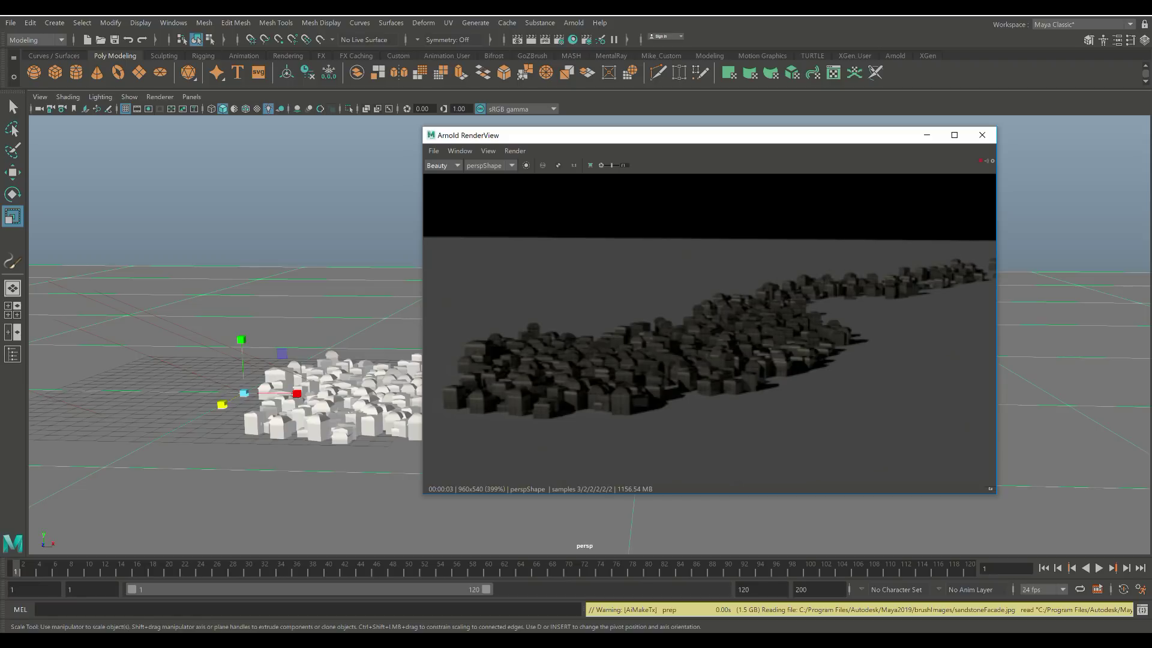
scroll(780, 408, up, 2)
mouse_move(749, 415)
middle_down()
mouse_move(818, 418)
mouse_move(750, 432)
middle_up()
scroll(819, 418, down, 2)
scroll(818, 418, up, 1)
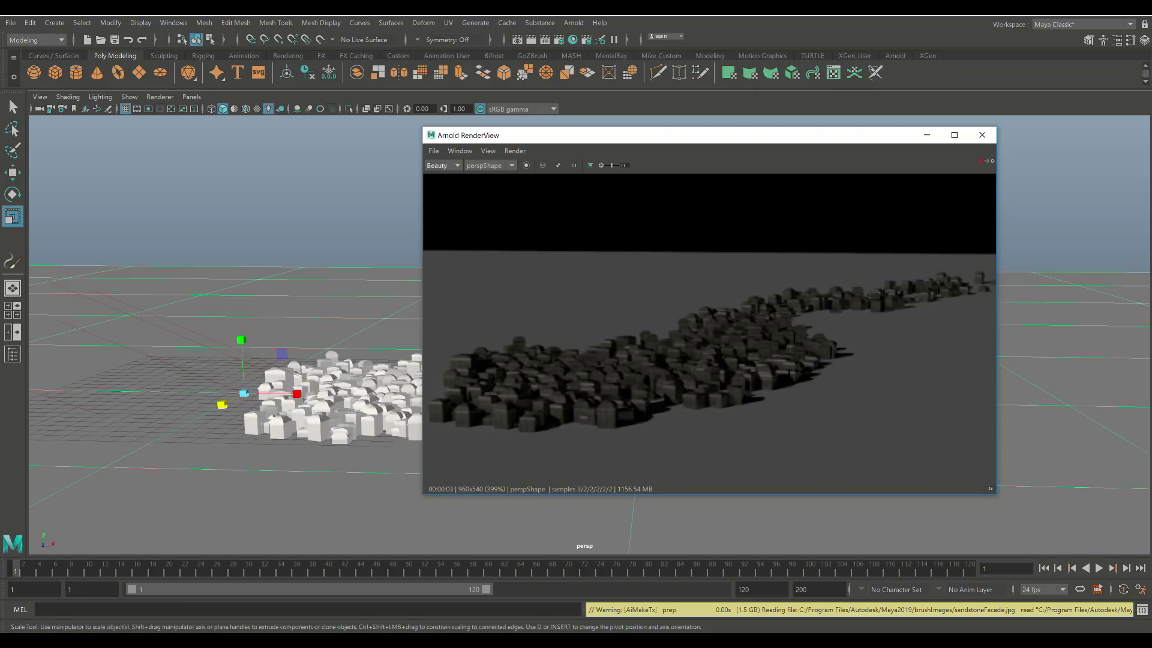
drag(660, 135, 1151, 163)
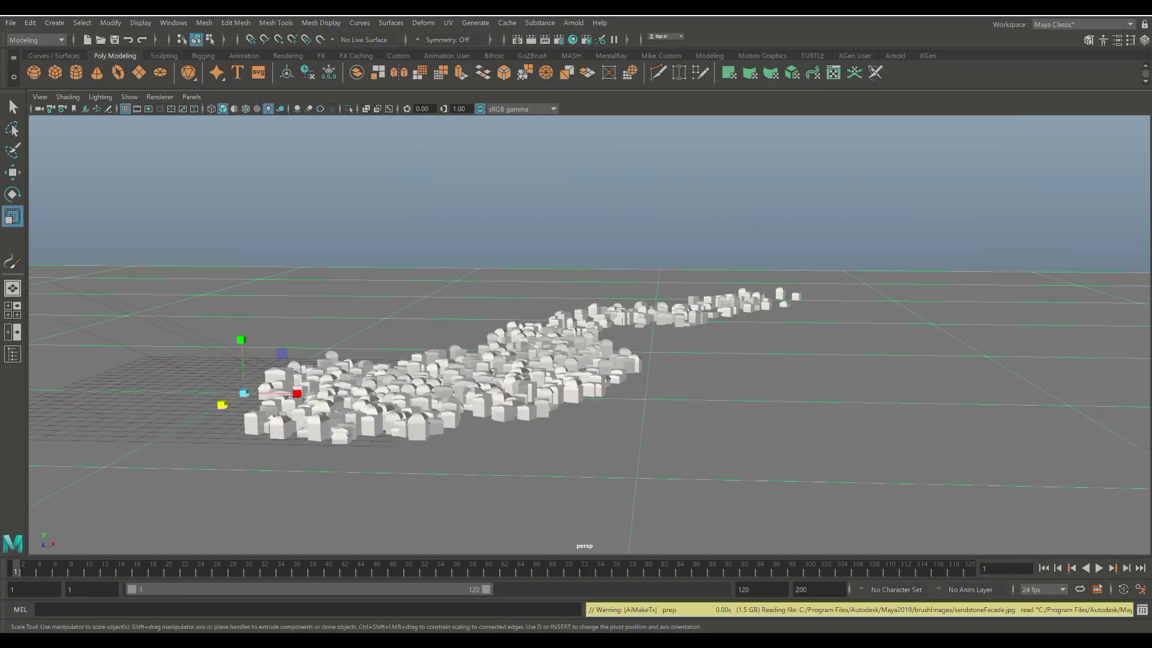
Select directionalLight1 in the Outliner and raise its intensity to 5.072 in its attributes
click(13, 354)
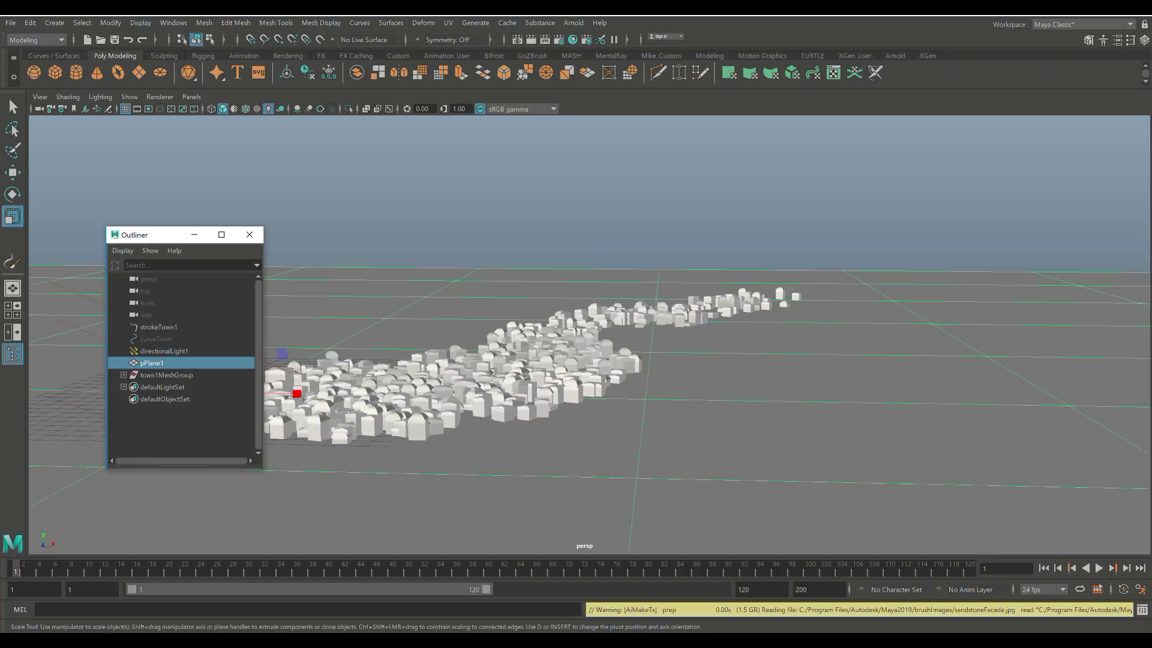
click(164, 351)
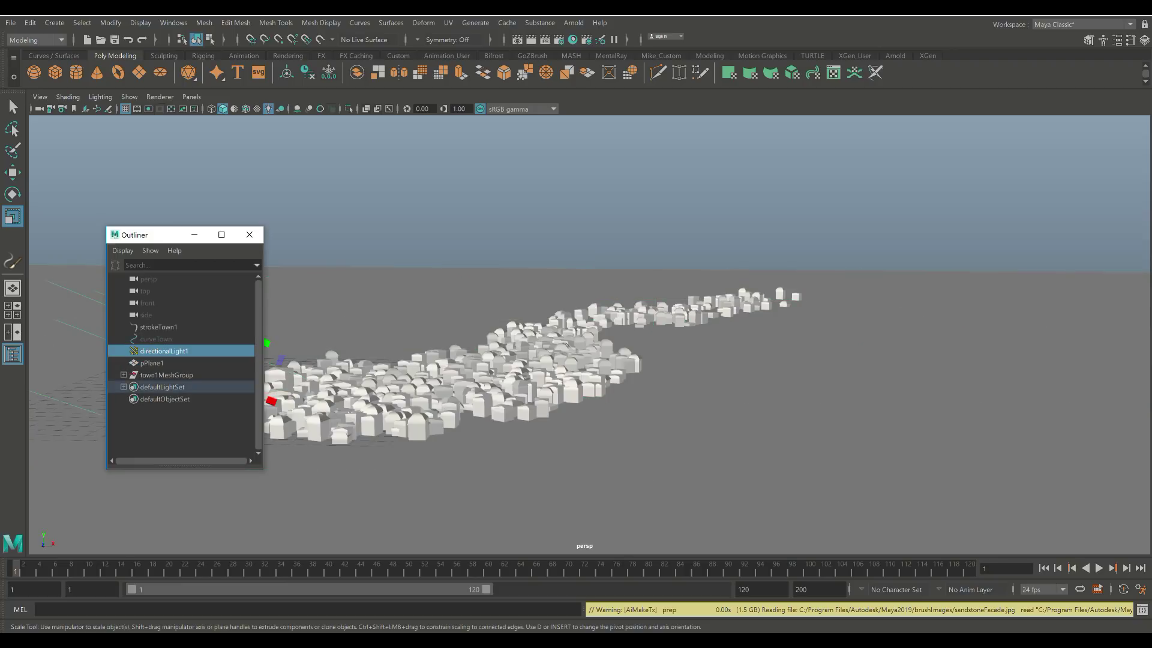
key(ctrl+a)
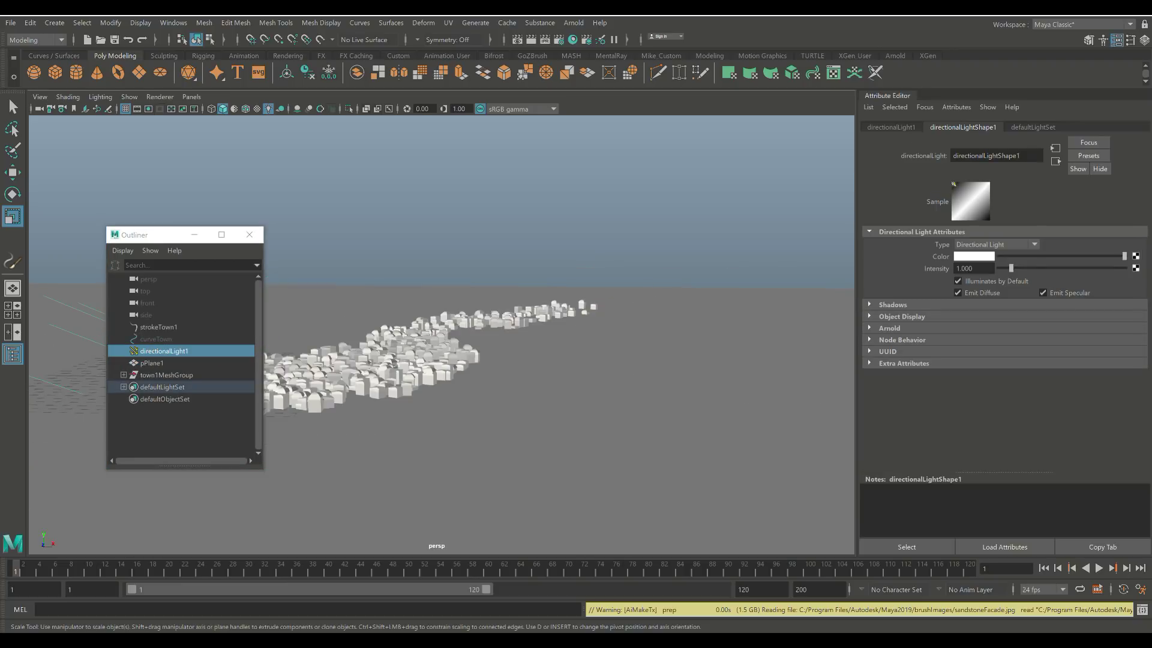
drag(1011, 268, 1062, 269)
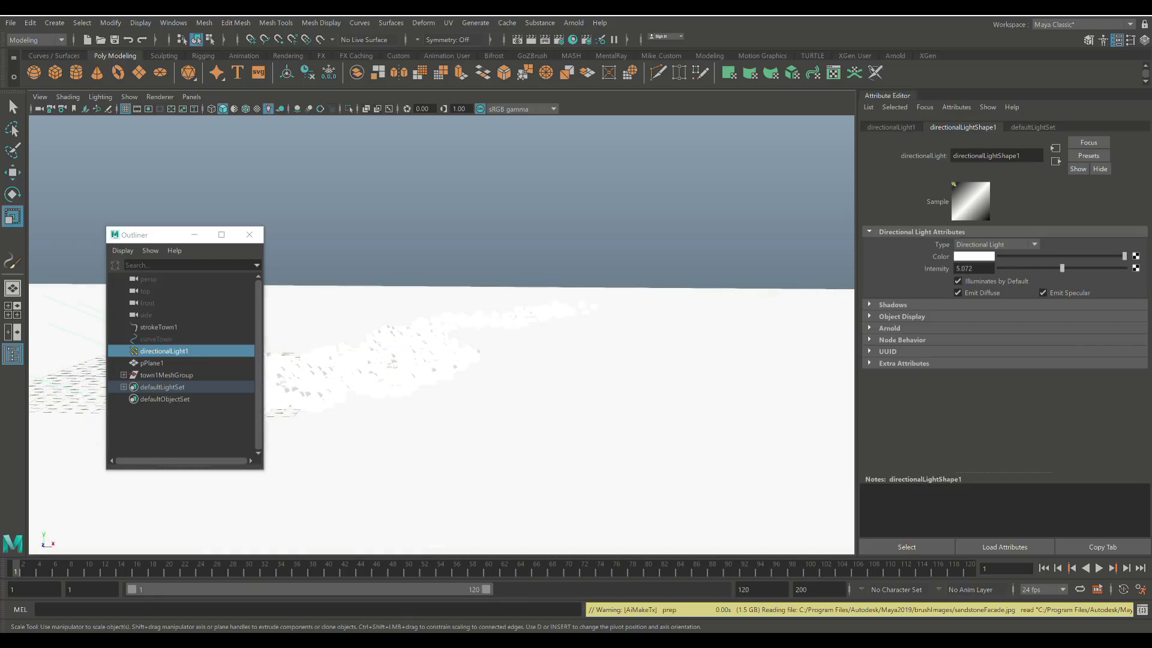
Check the brighter town in the Arnold render, minimize the render window, and set the directional light's intensity to 1.100
drag(1151, 174, 577, 145)
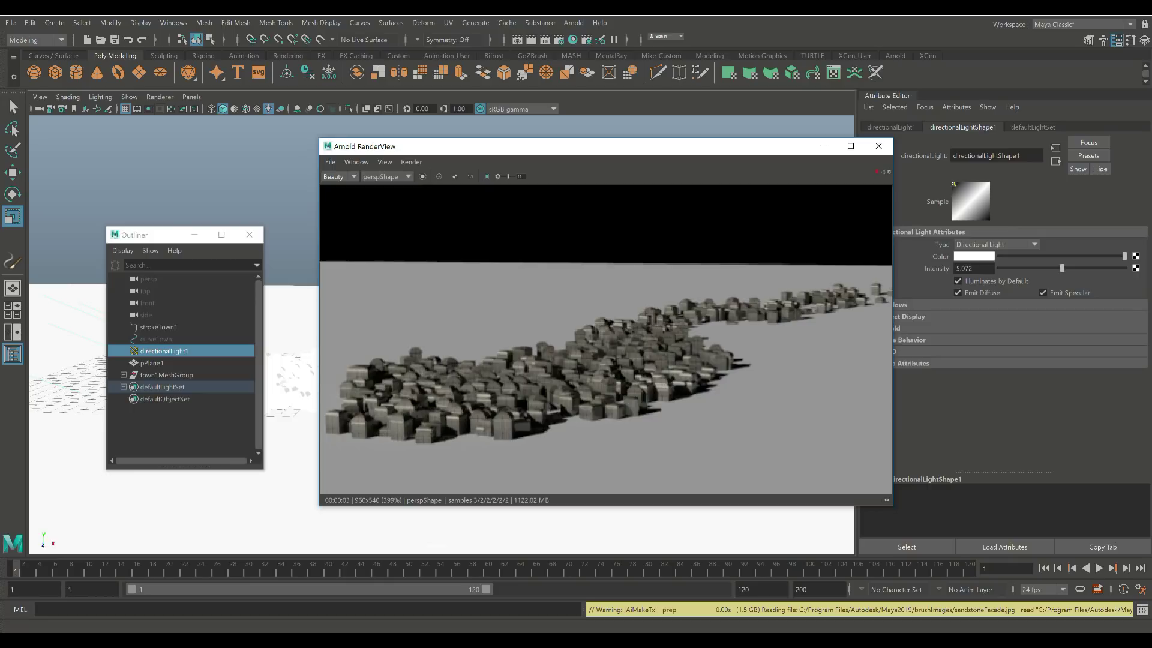
click(823, 145)
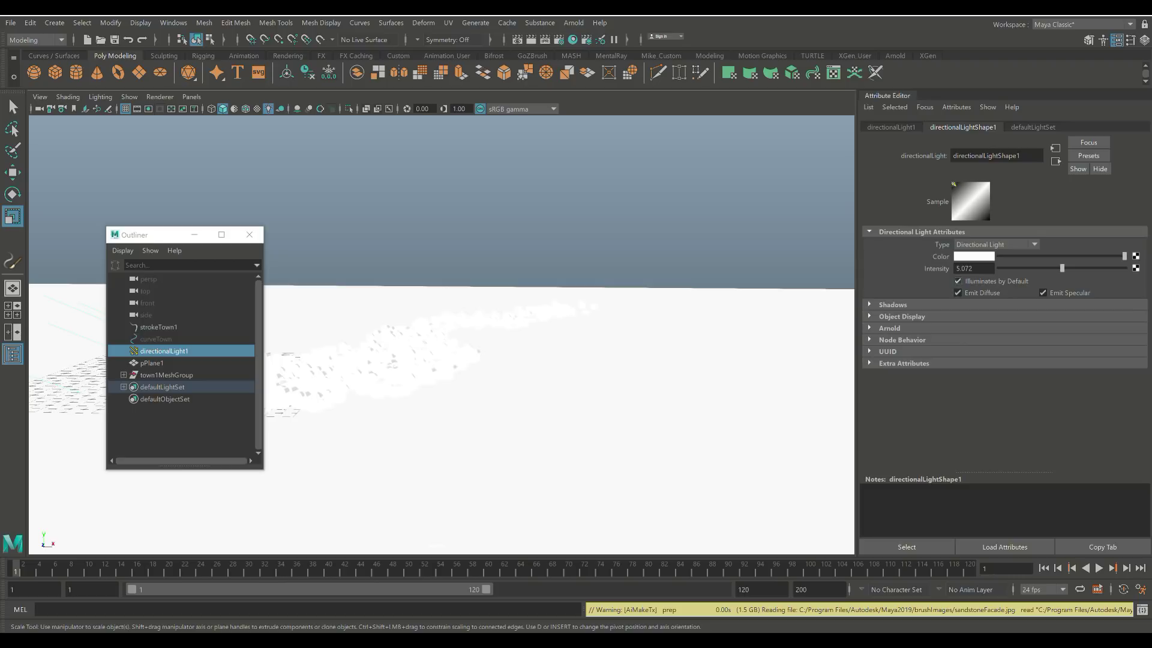
drag(1062, 268, 1012, 268)
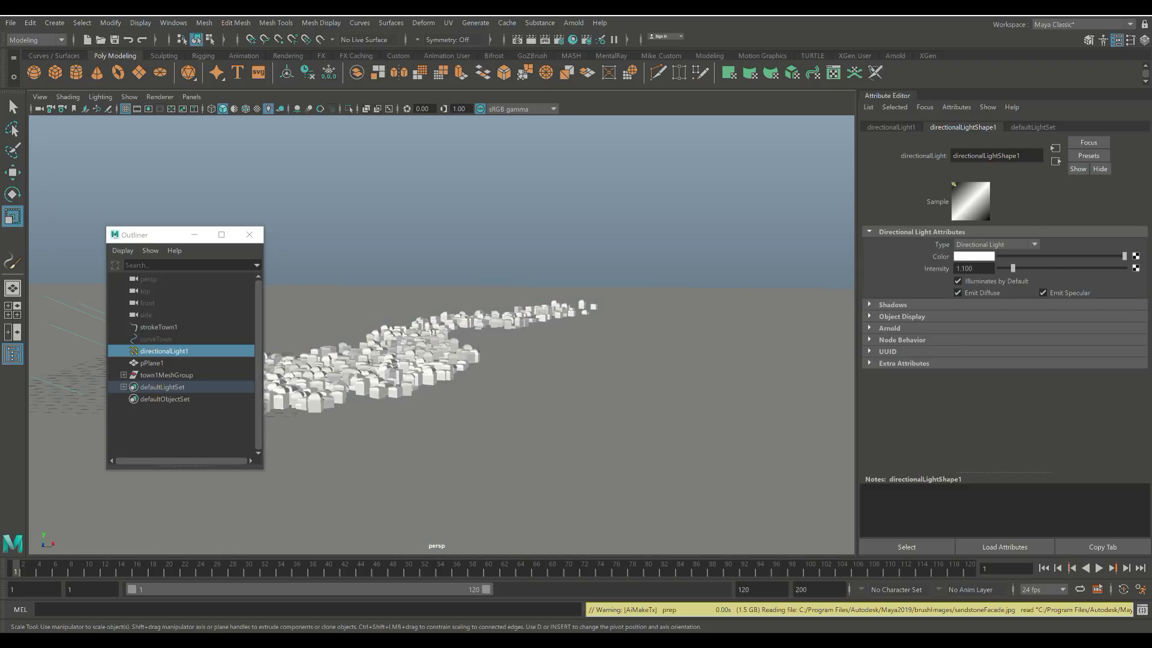
Select the town1Leaf mesh in the viewport and expand town1MeshGroup in the Outliner to reveal its child meshes
alt+middle_drag(423, 331, 553, 287)
alt+drag(423, 331, 390, 378)
alt+middle_drag(390, 378, 318, 429)
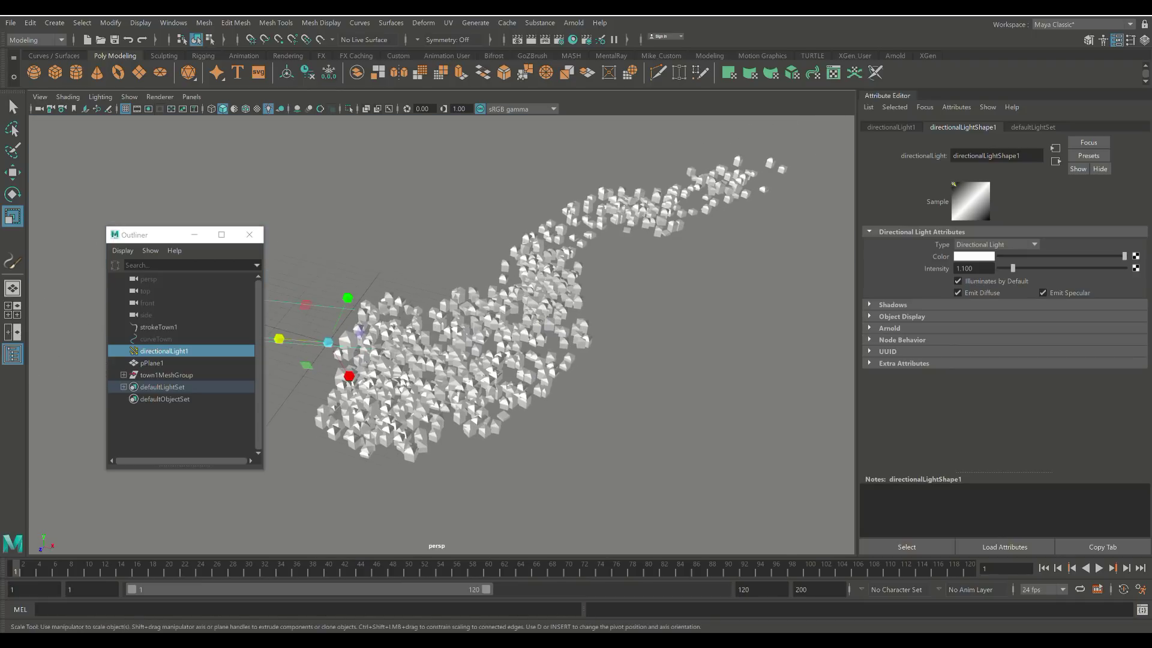
scroll(442, 335, down, 2)
click(512, 288)
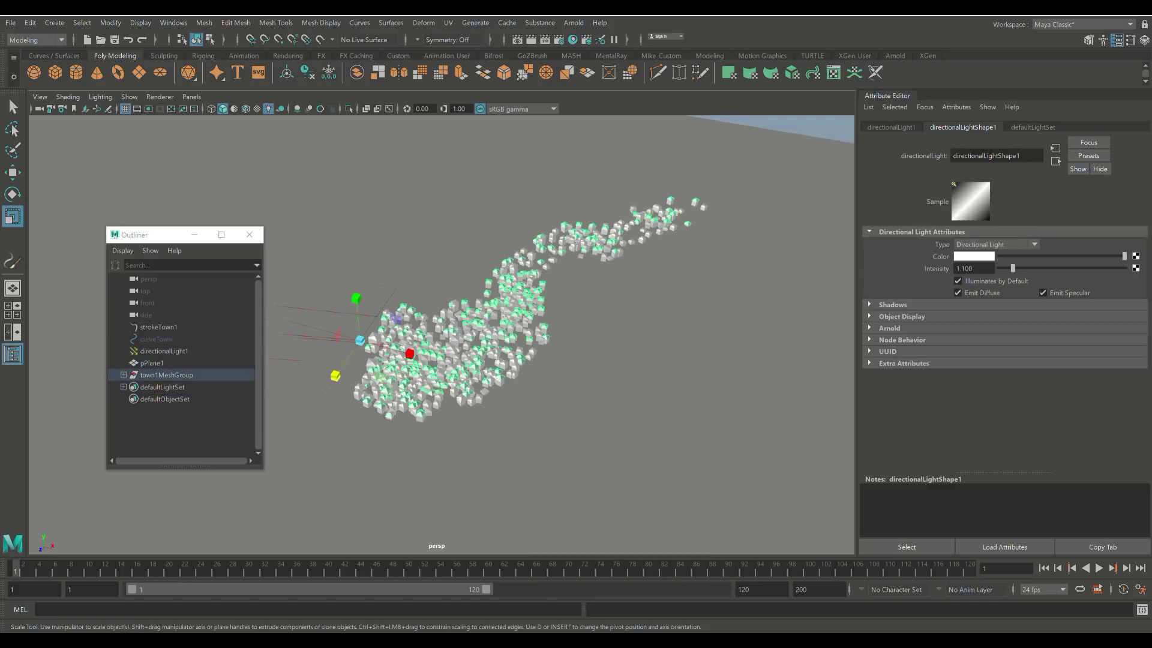
scroll(441, 335, up, 2)
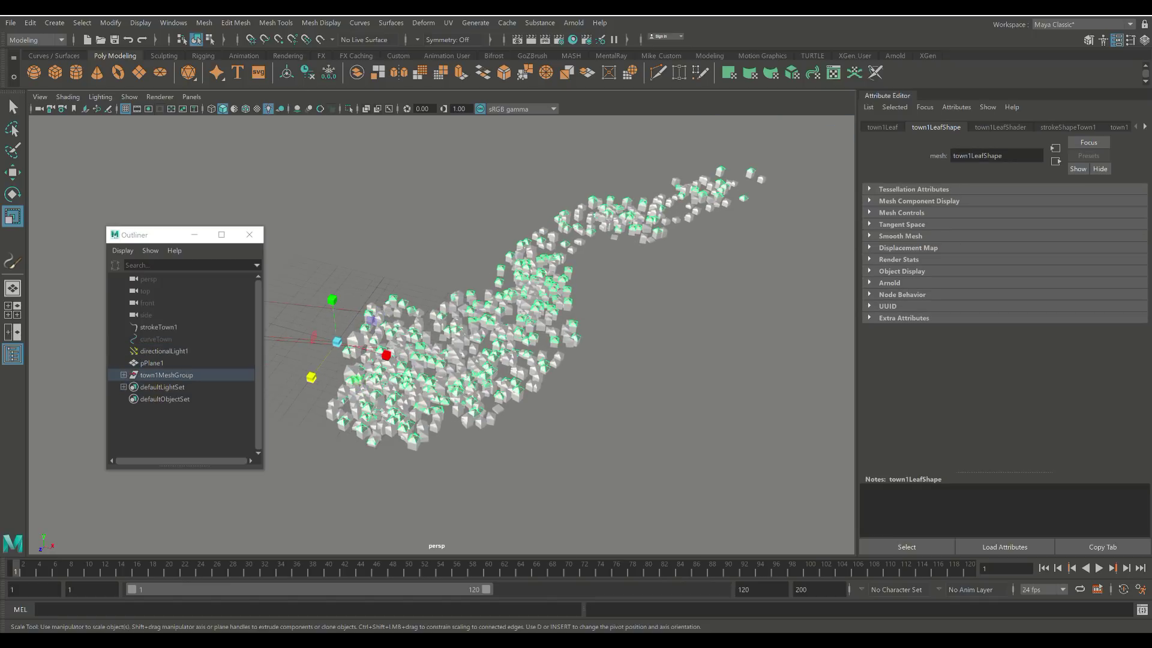
click(13, 354)
click(13, 354)
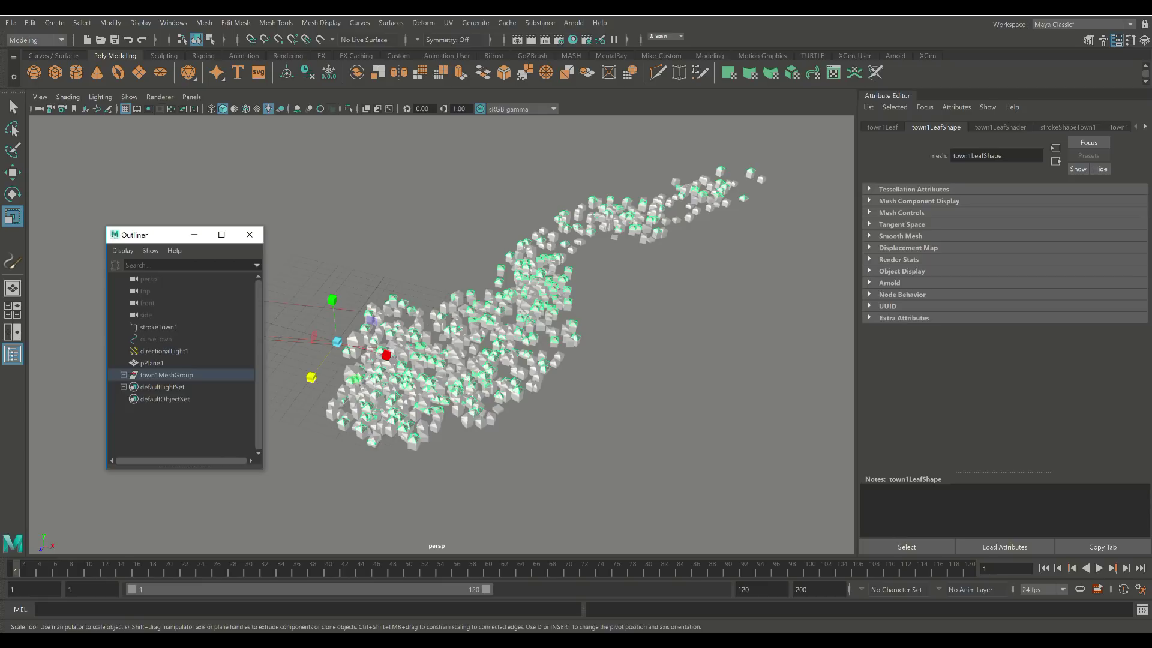
click(123, 375)
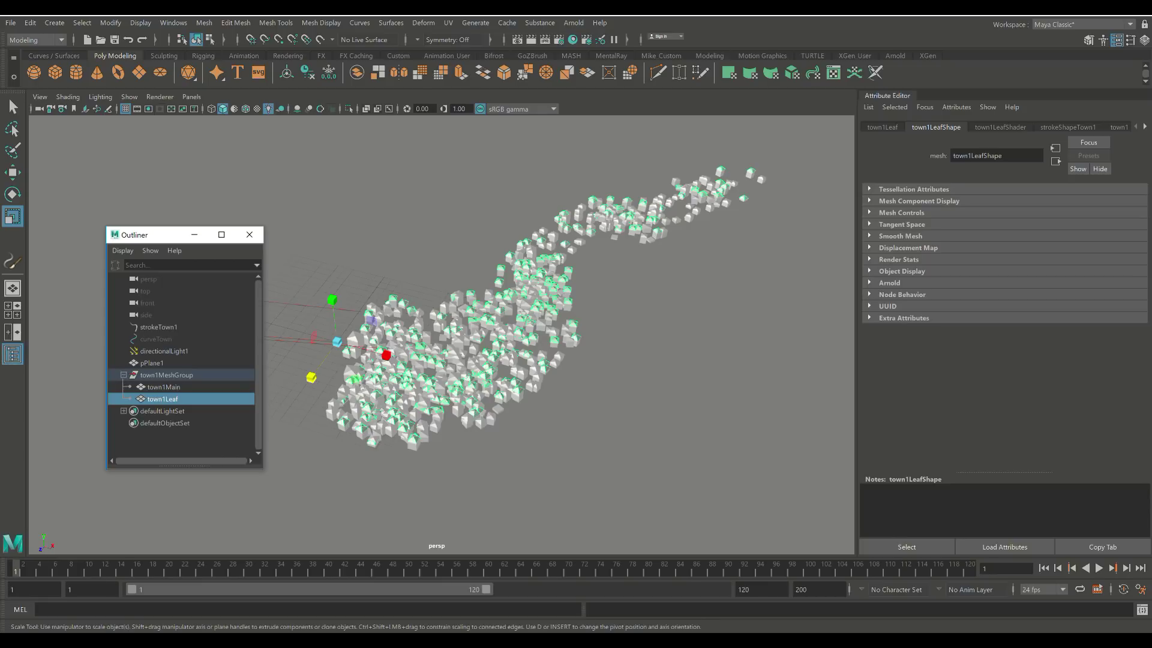
Separate the town1Main mesh into individual objects and select one of the resulting building pieces
click(163, 387)
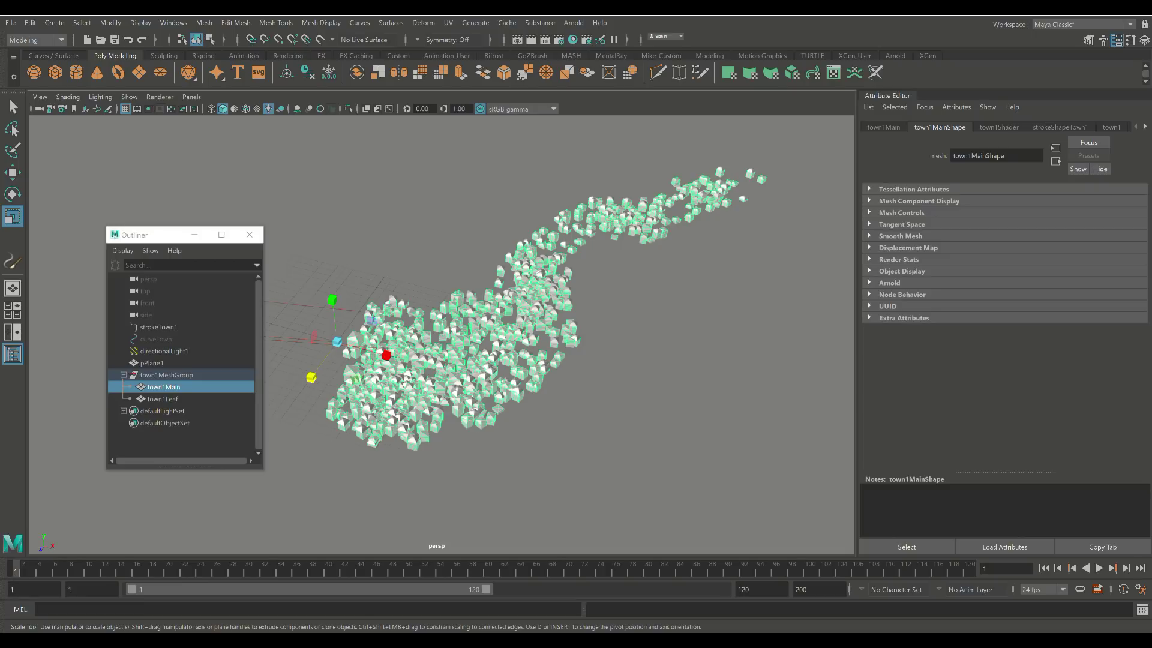
click(204, 22)
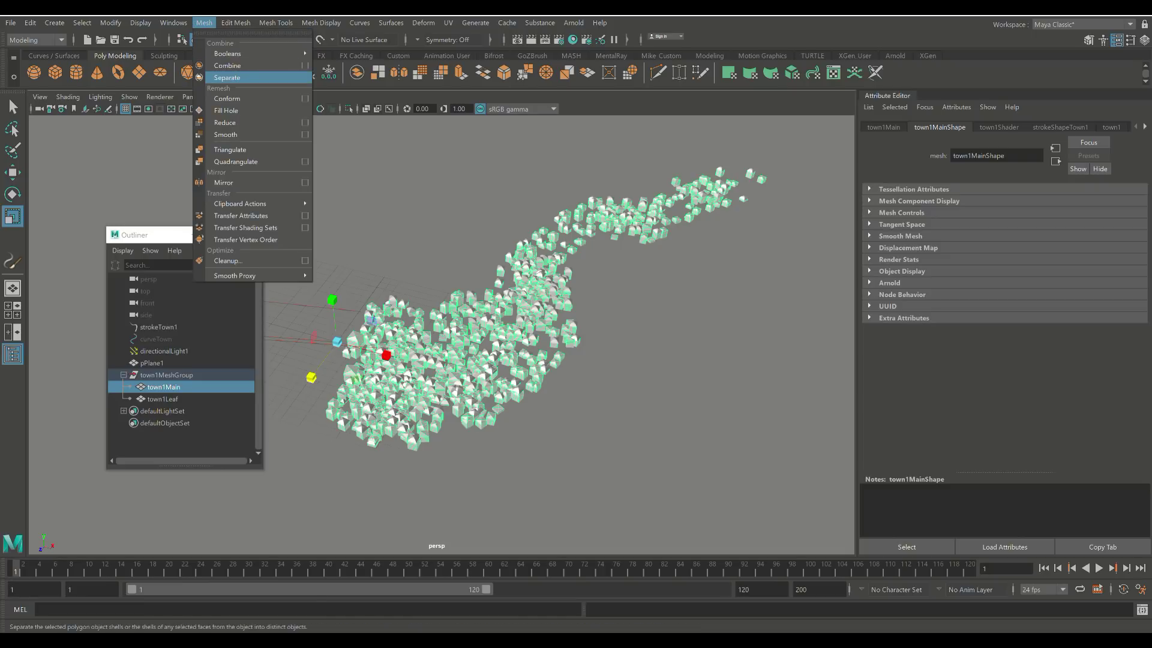
click(227, 77)
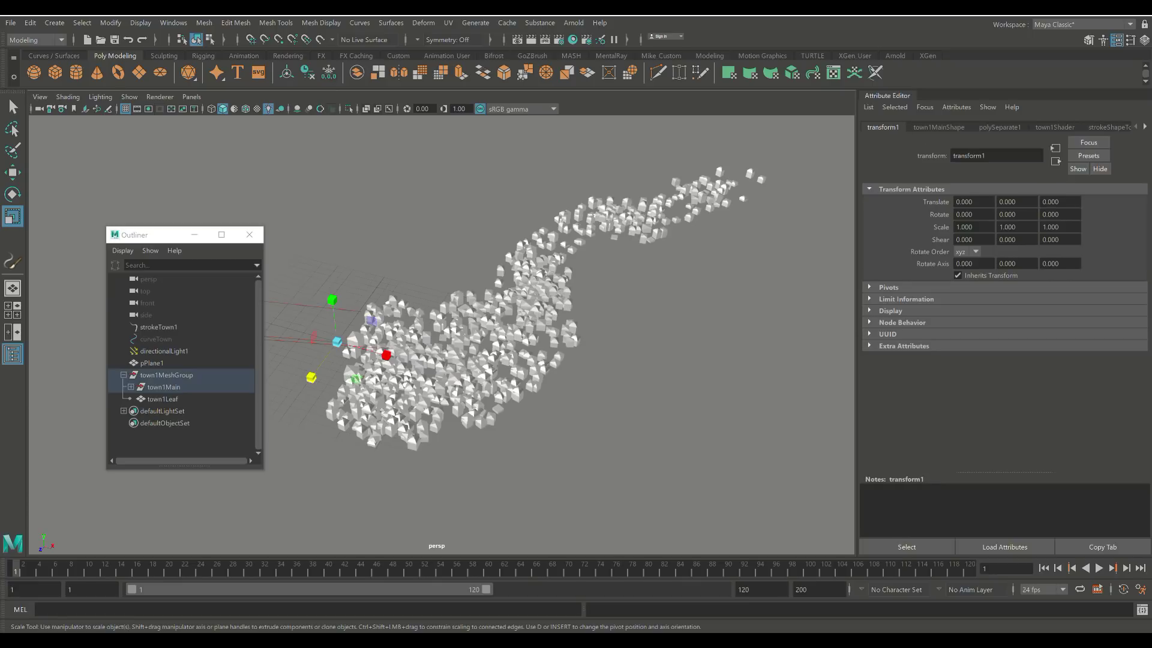
key(Left)
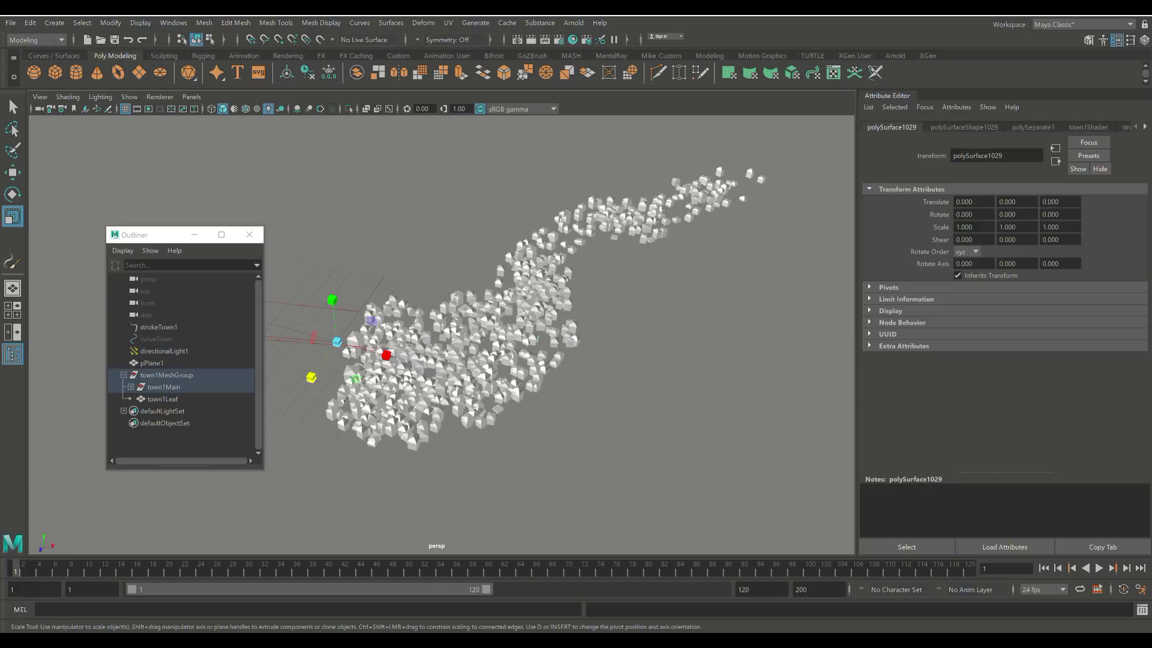
Separate the town1Leaf mesh into individual objects
click(162, 399)
click(477, 335)
click(152, 363)
click(528, 291)
click(162, 399)
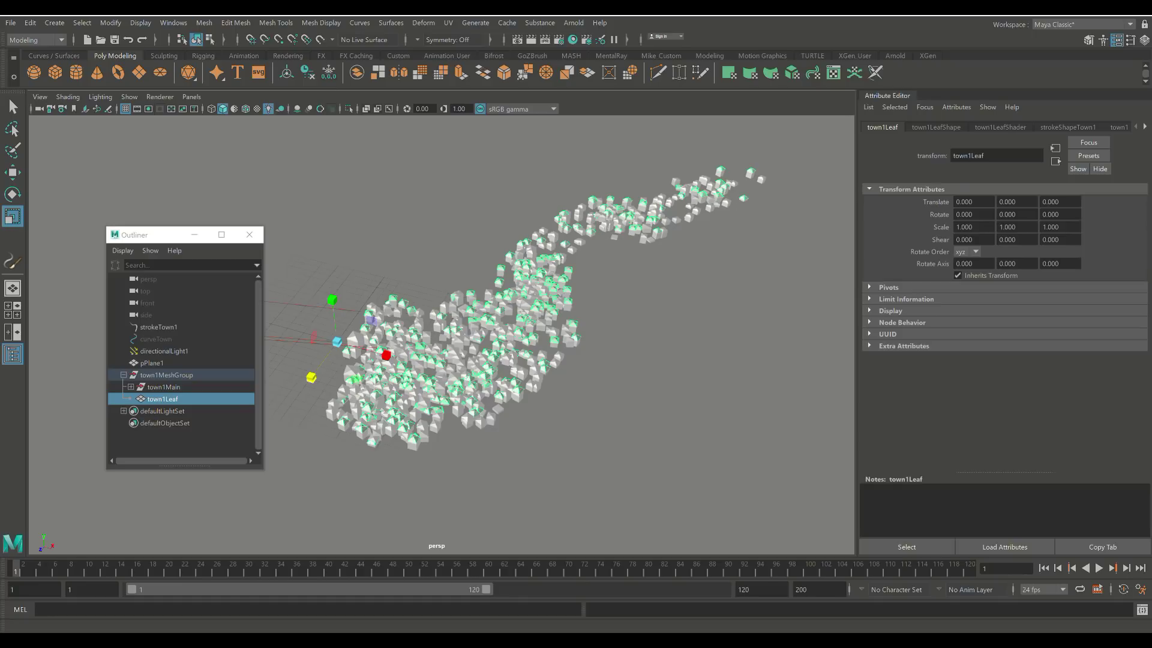
click(204, 23)
click(204, 23)
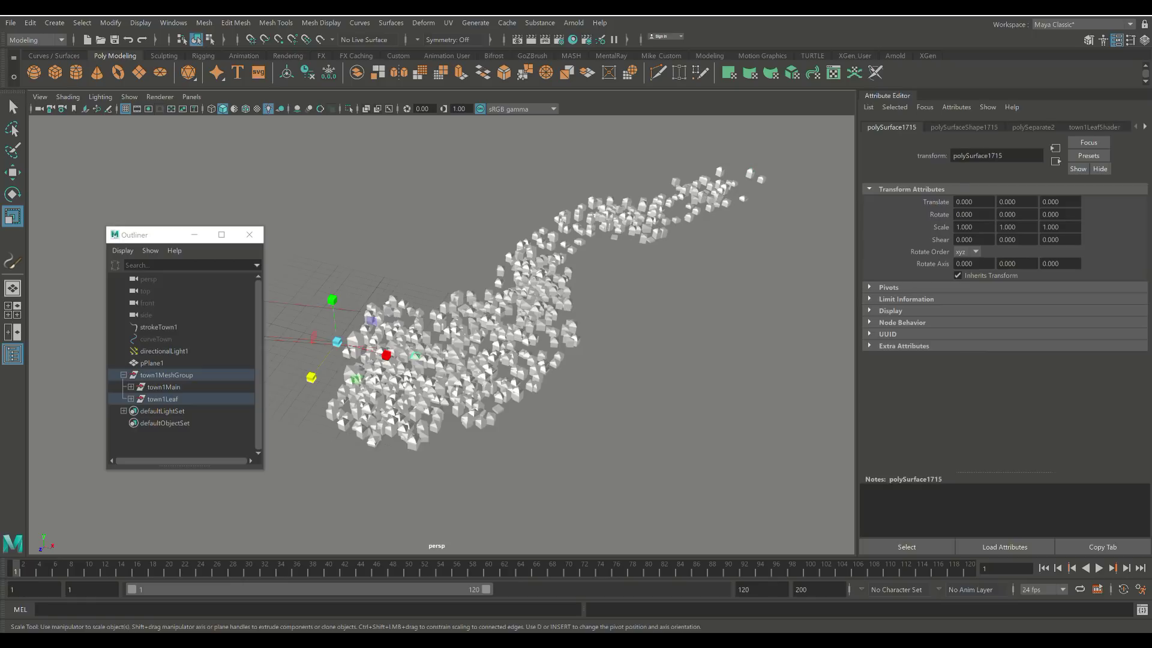
Select several building pieces one after another in the viewport to check that they are separate objects
click(437, 348)
click(408, 386)
click(491, 336)
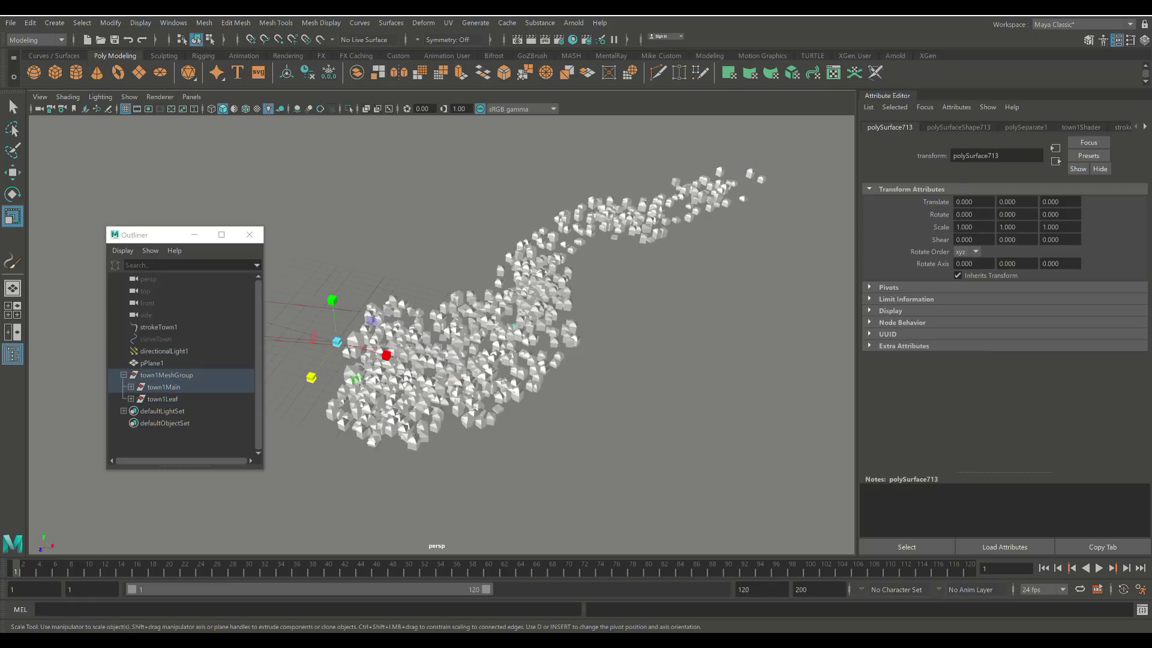
click(534, 292)
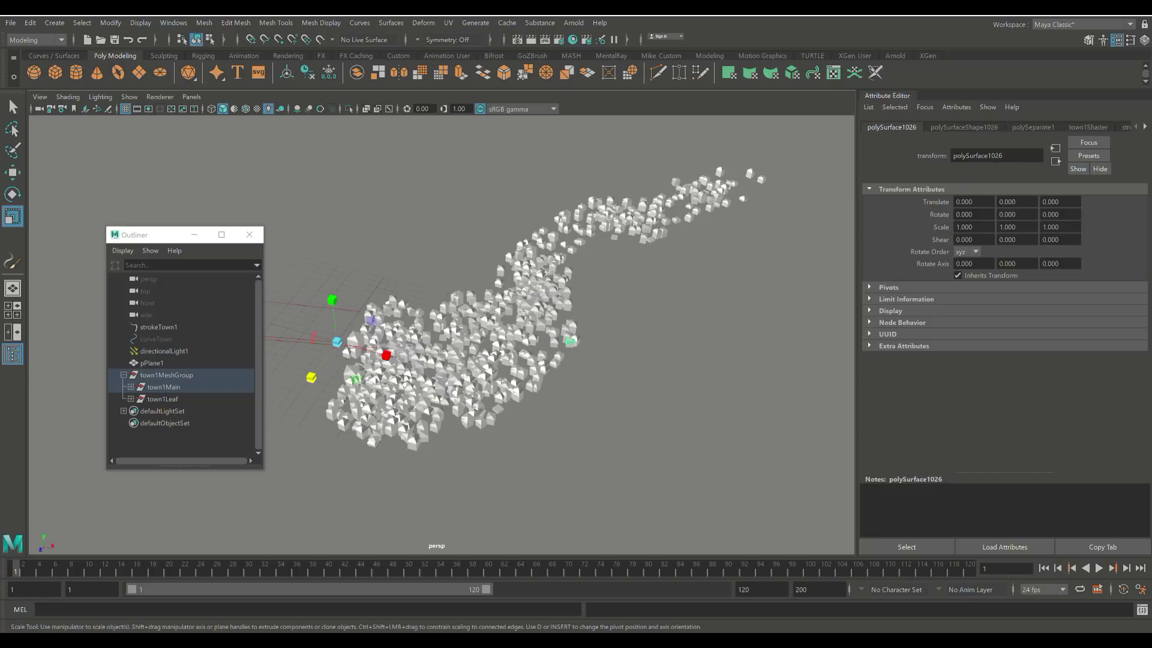